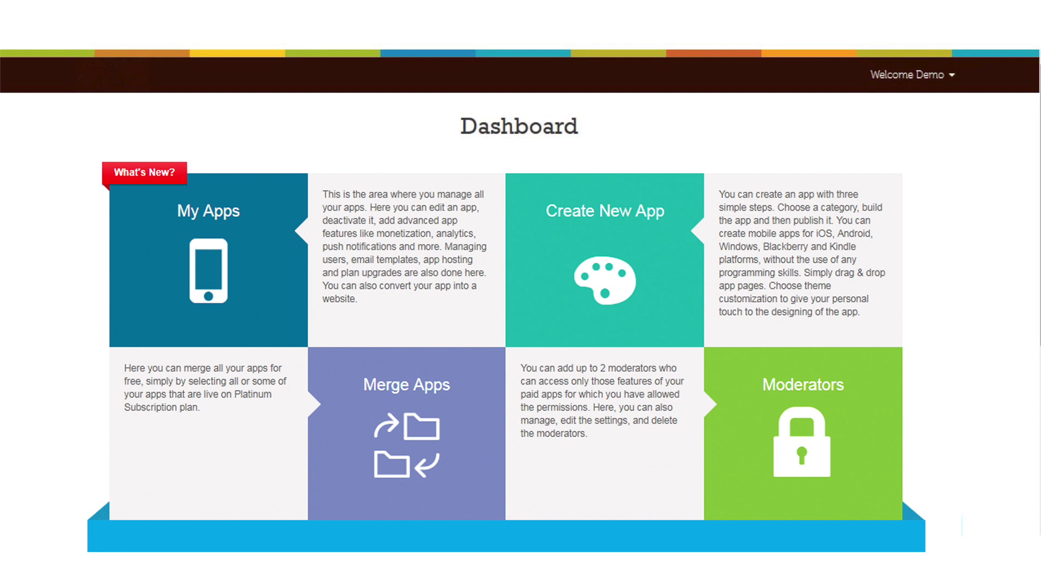
# Go to Merge Apps from the Welcome Demo account menu.
pyautogui.click(912, 74)
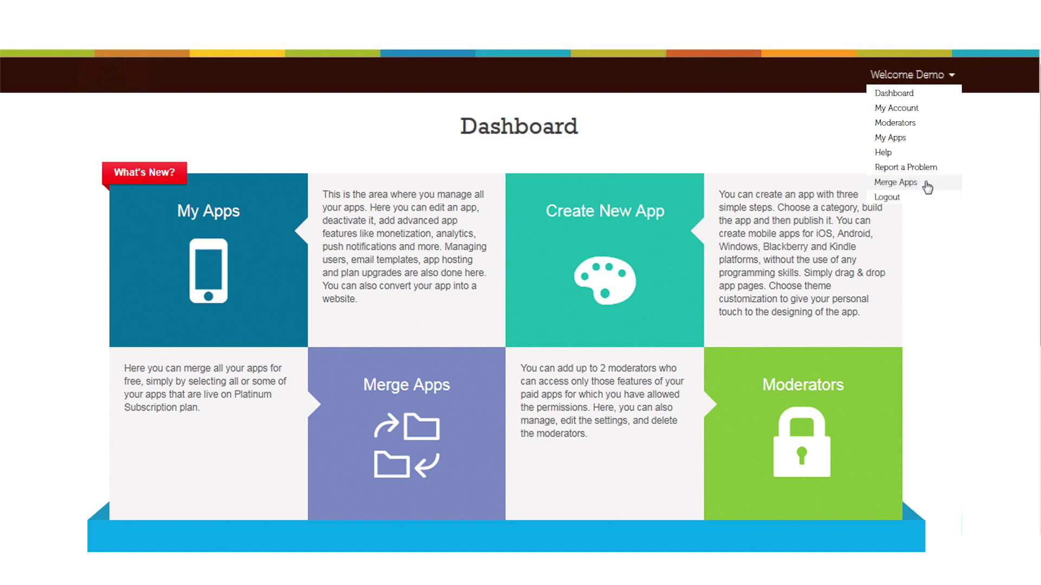
pyautogui.click(925, 184)
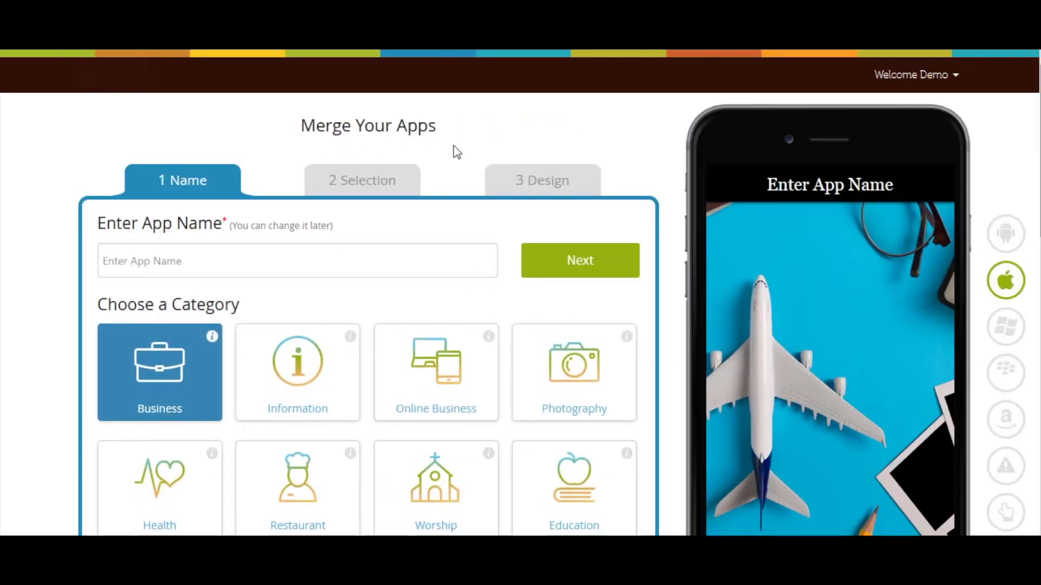
# Name the merged app 'My Merge App' and proceed to the Choose Apps step.
pyautogui.click(331, 256)
pyautogui.write('My Merge App')
pyautogui.scroll(-10, 395, 352)
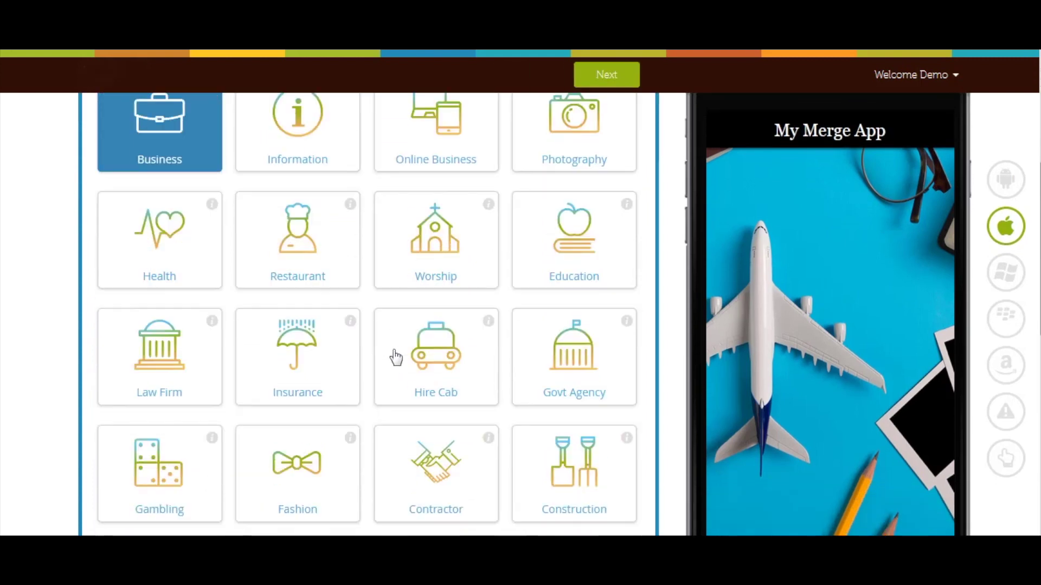
pyautogui.scroll(10, 395, 356)
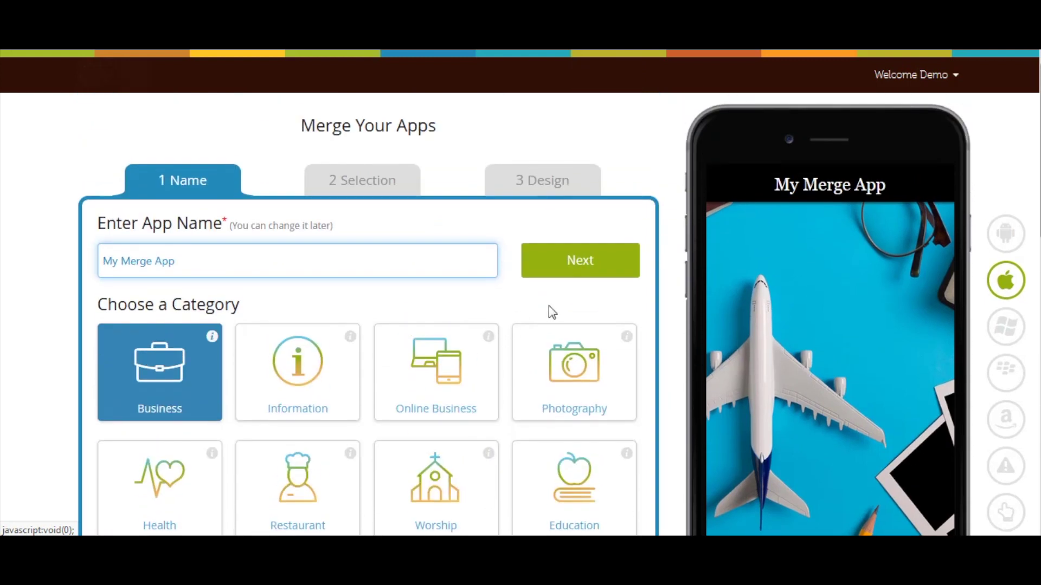
pyautogui.click(590, 270)
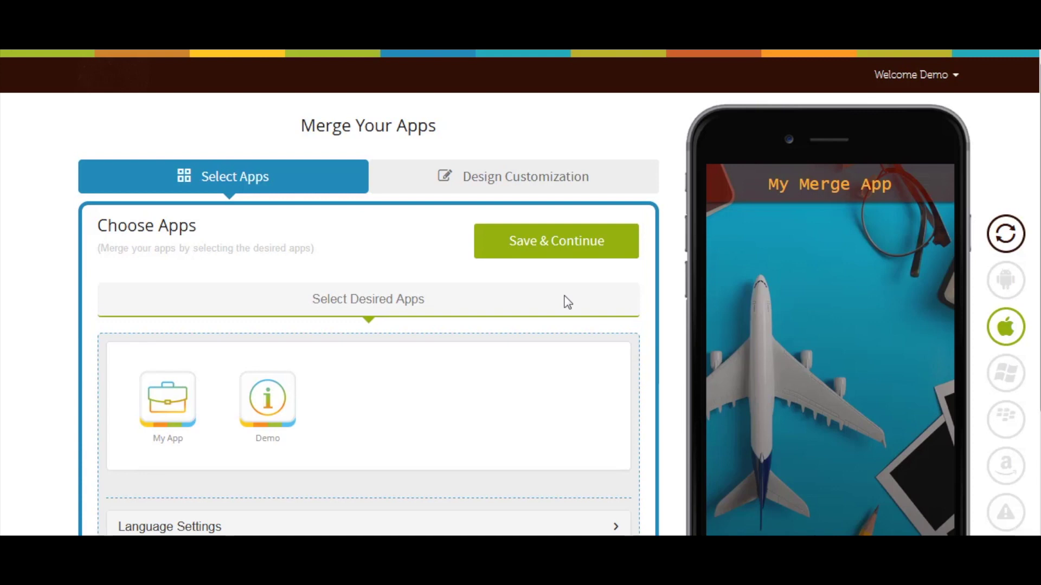
# Select both the My App and Demo tiles for merging.
pyautogui.scroll(-1, 568, 302)
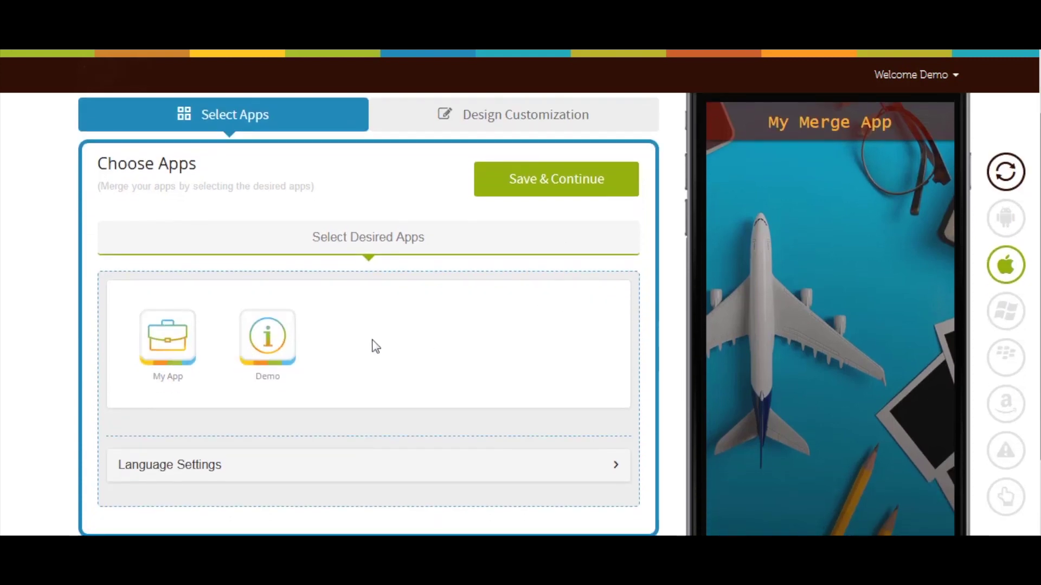
pyautogui.click(186, 350)
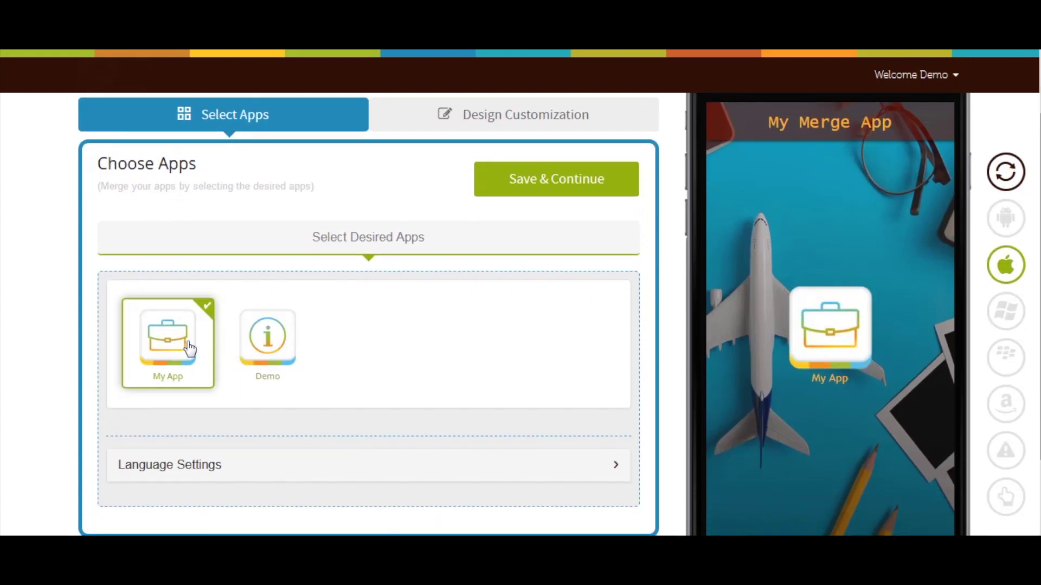
pyautogui.click(265, 338)
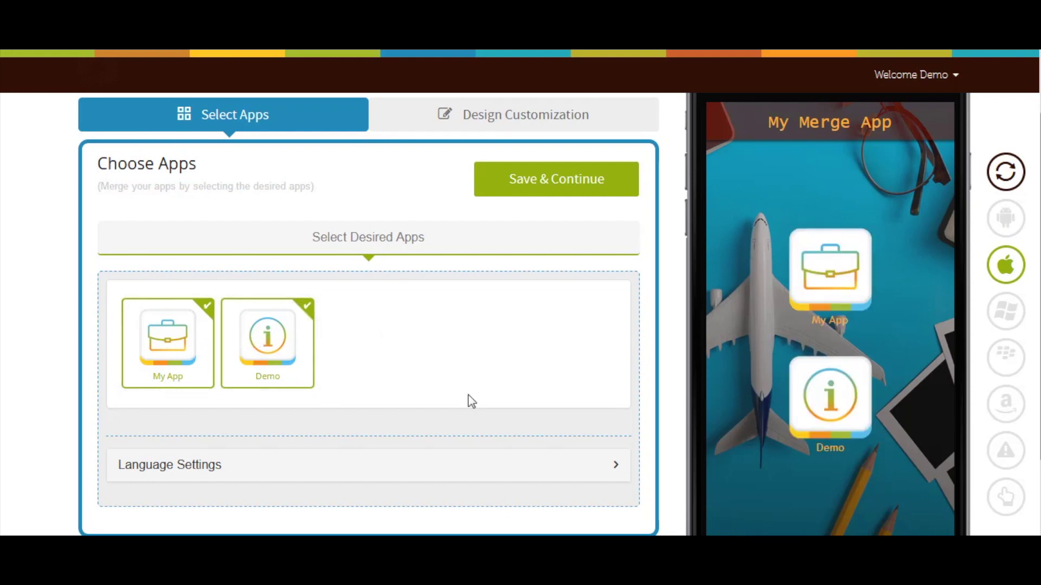
# Expand Language Settings to review the Back to home label, then collapse it.
pyautogui.click(471, 460)
pyautogui.scroll(-1, 467, 470)
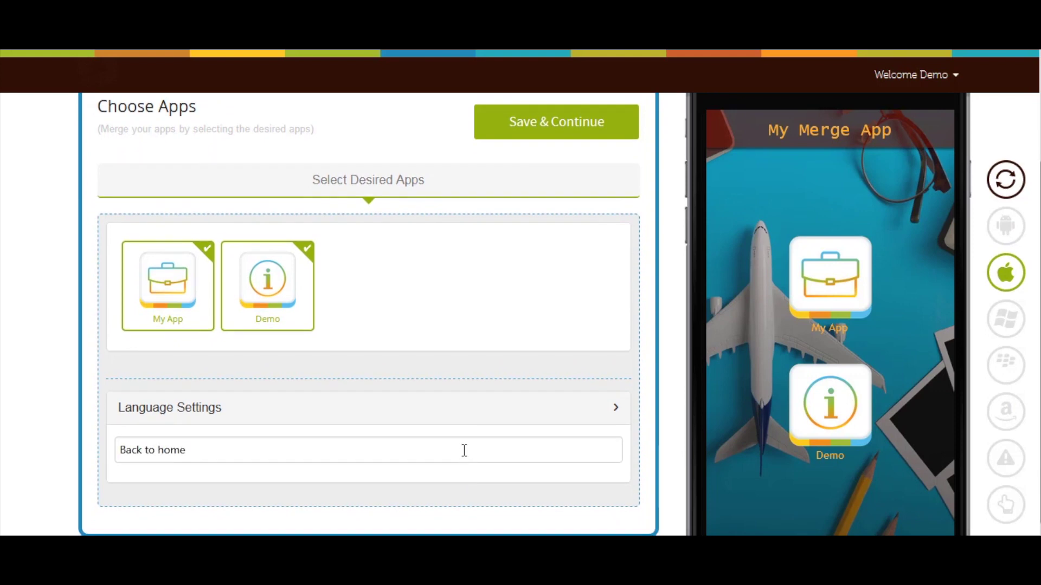
pyautogui.click(464, 451)
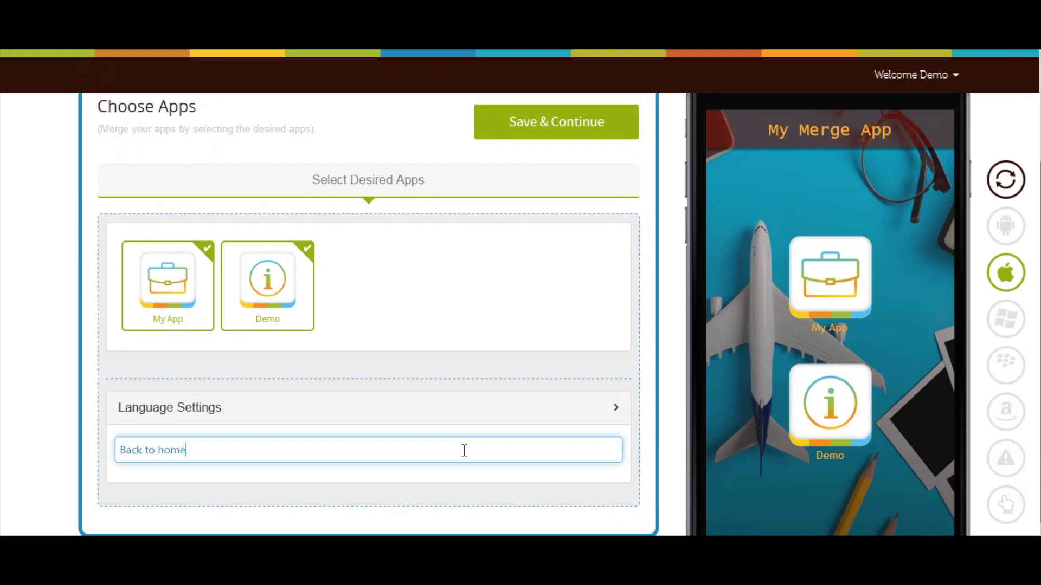
pyautogui.click(486, 424)
pyautogui.scroll(1, 486, 425)
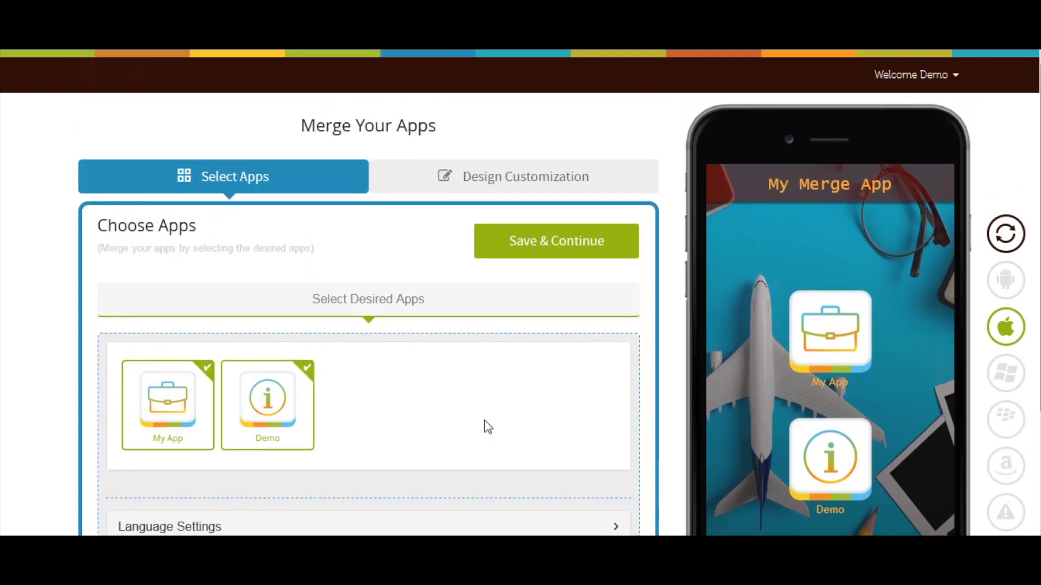
# Switch to Design Customization and try an orange overlay before restoring the dark one.
pyautogui.click(536, 180)
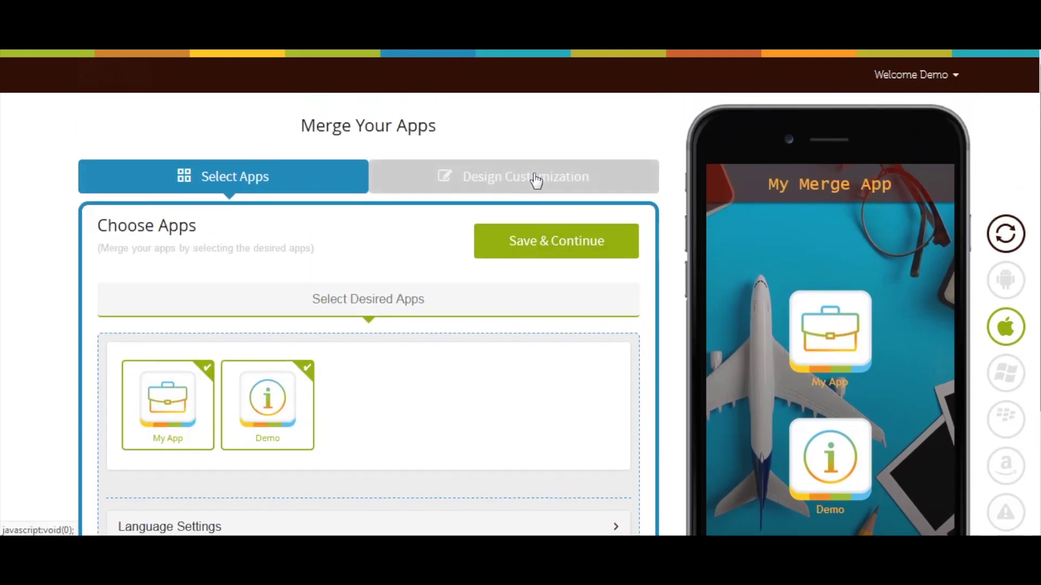
pyautogui.scroll(-3, 389, 297)
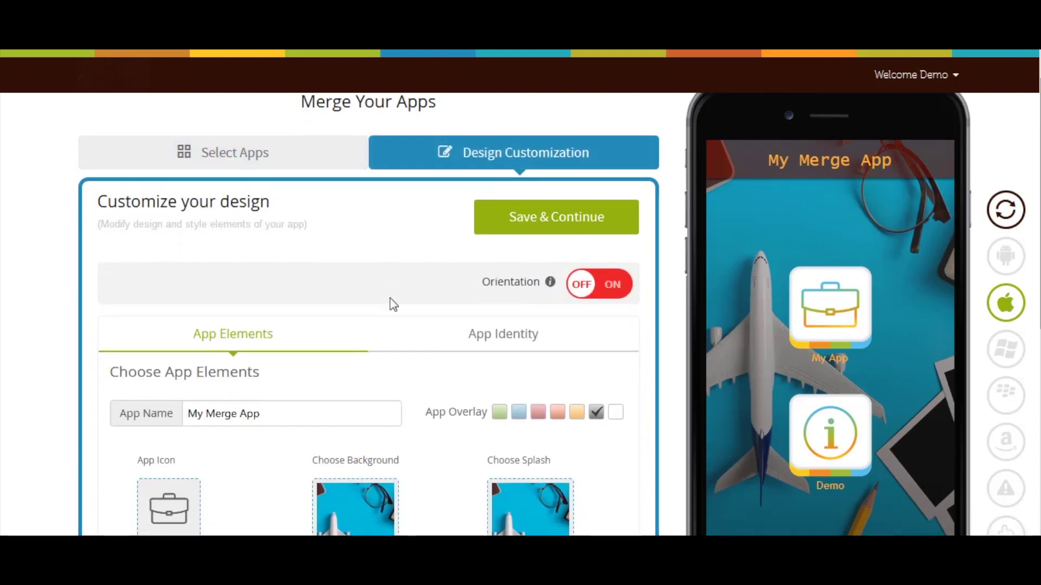
pyautogui.click(343, 272)
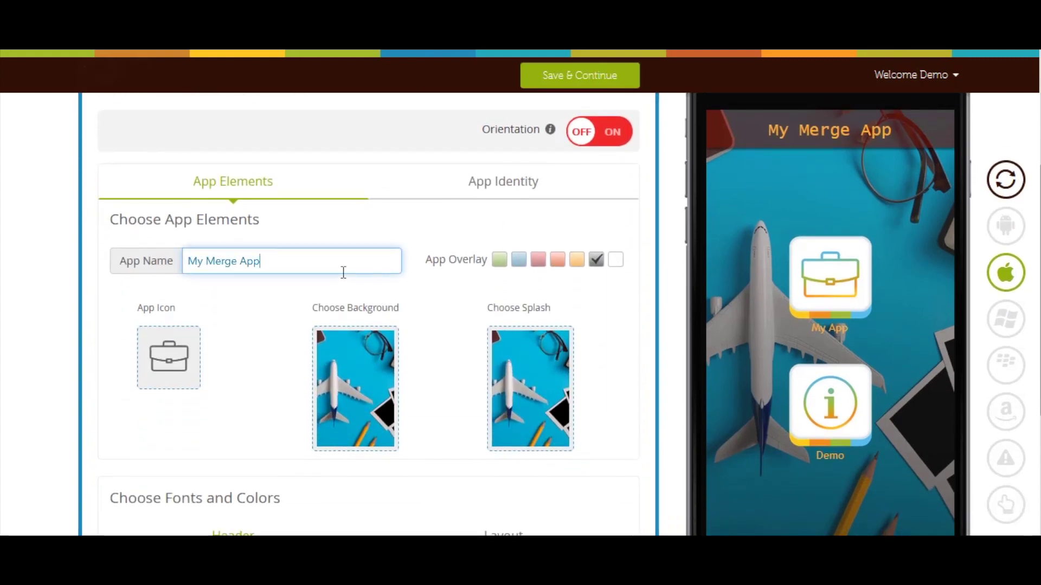
pyautogui.click(576, 262)
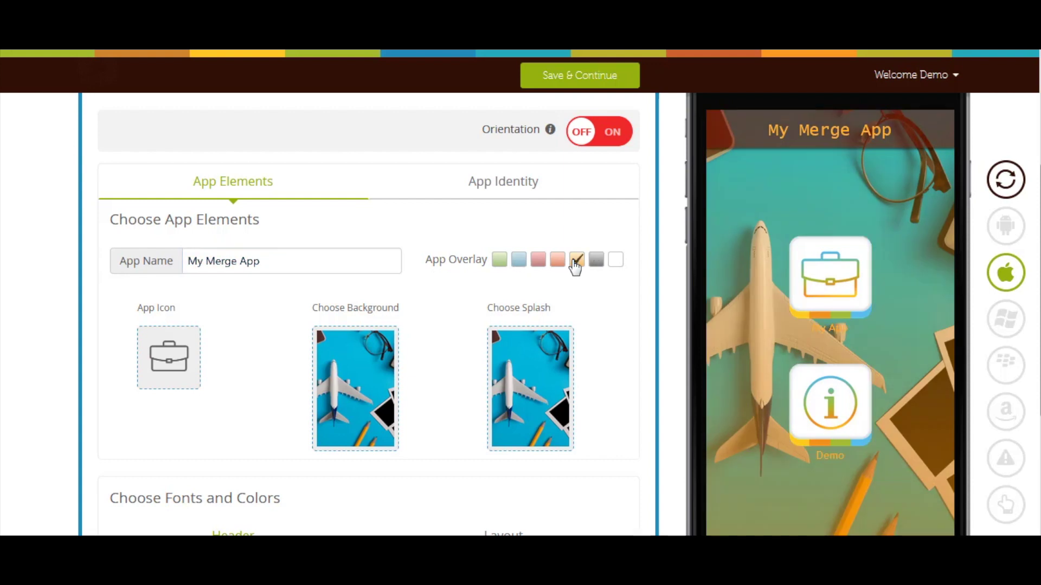
pyautogui.click(595, 261)
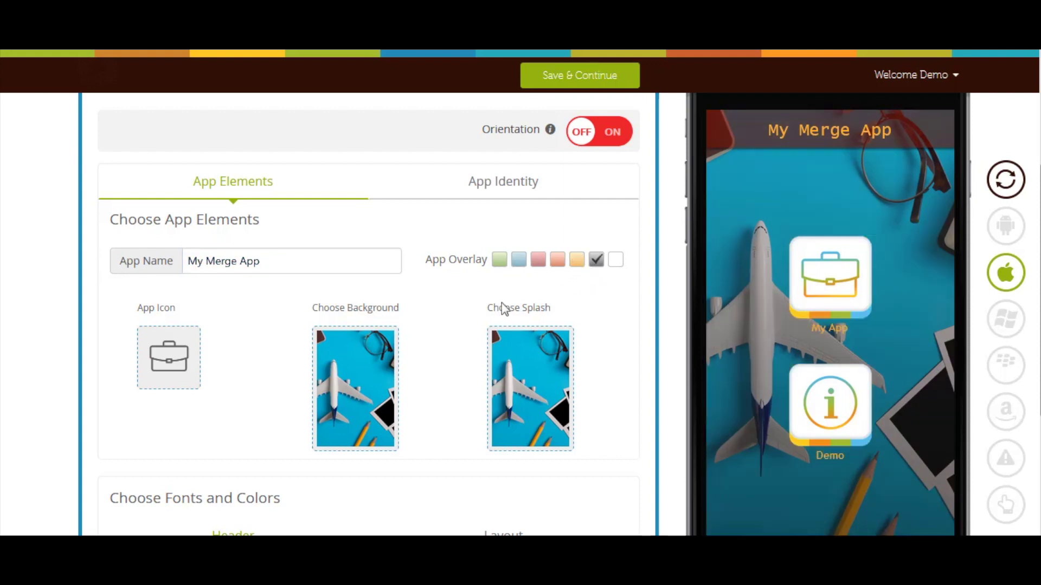
# Browse the App Icon choices and keep the briefcase icon unchanged.
pyautogui.click(172, 362)
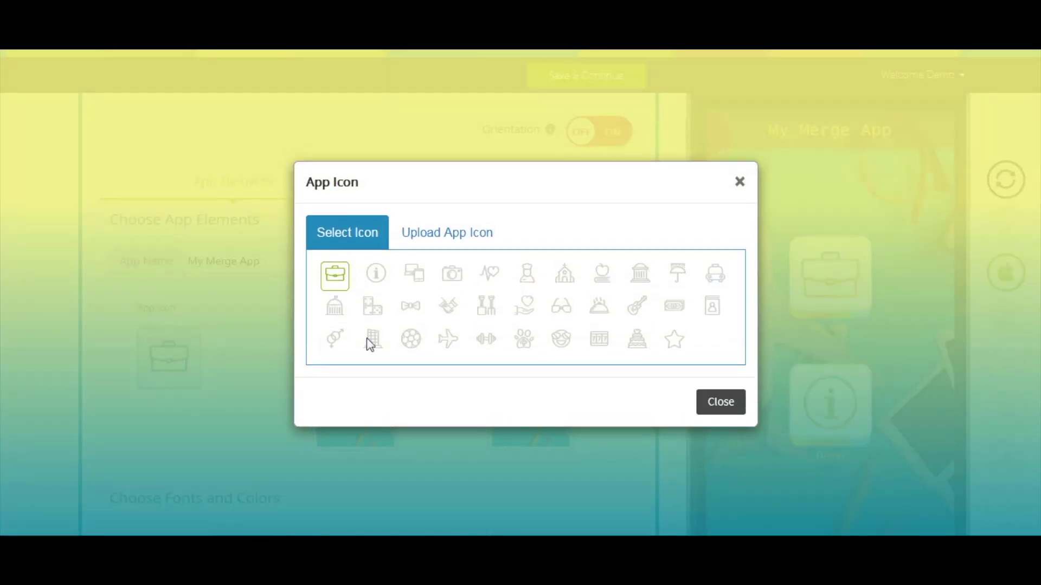
pyautogui.click(459, 234)
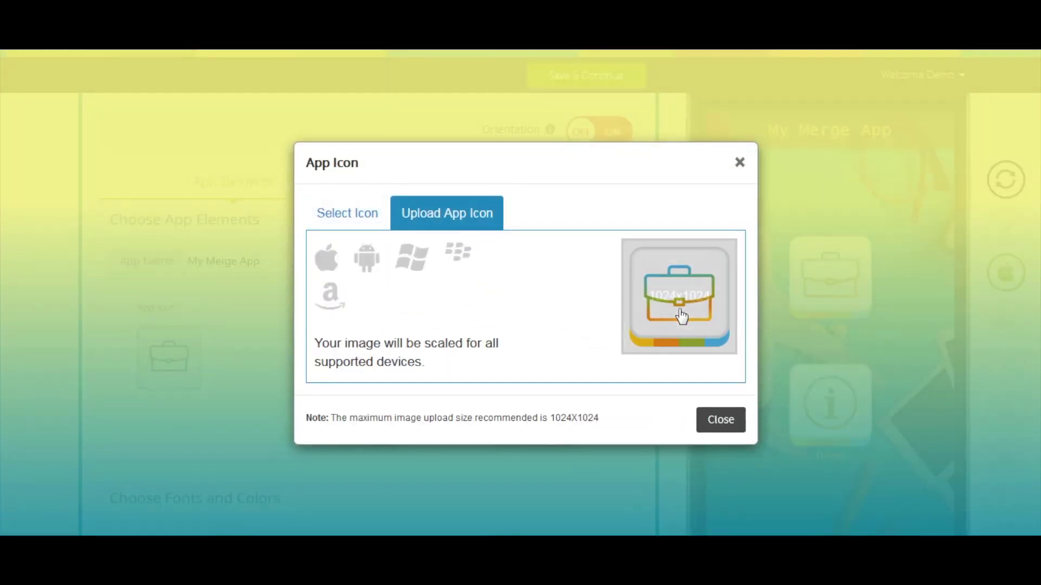
pyautogui.click(371, 221)
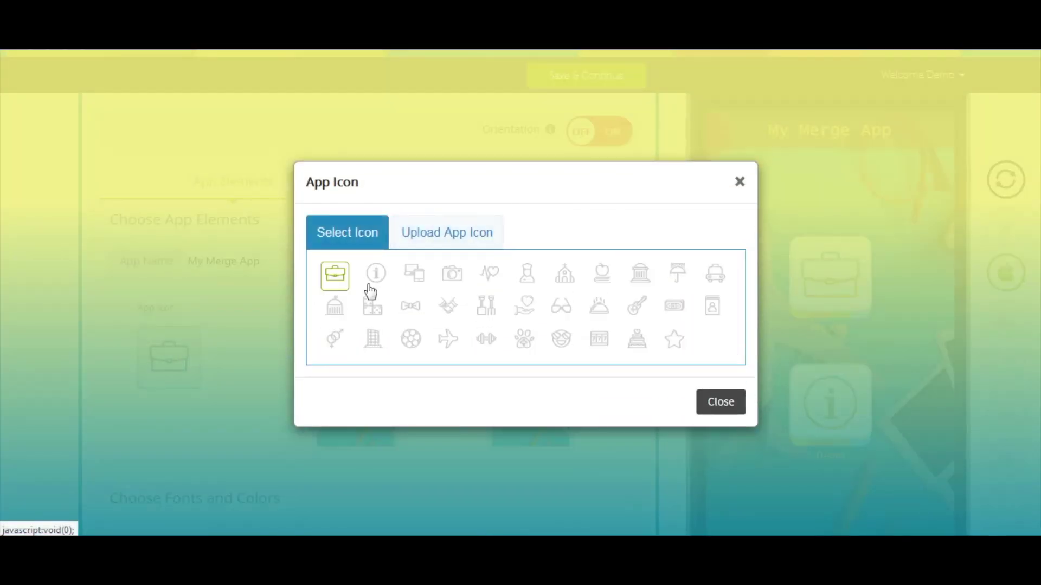
pyautogui.click(345, 293)
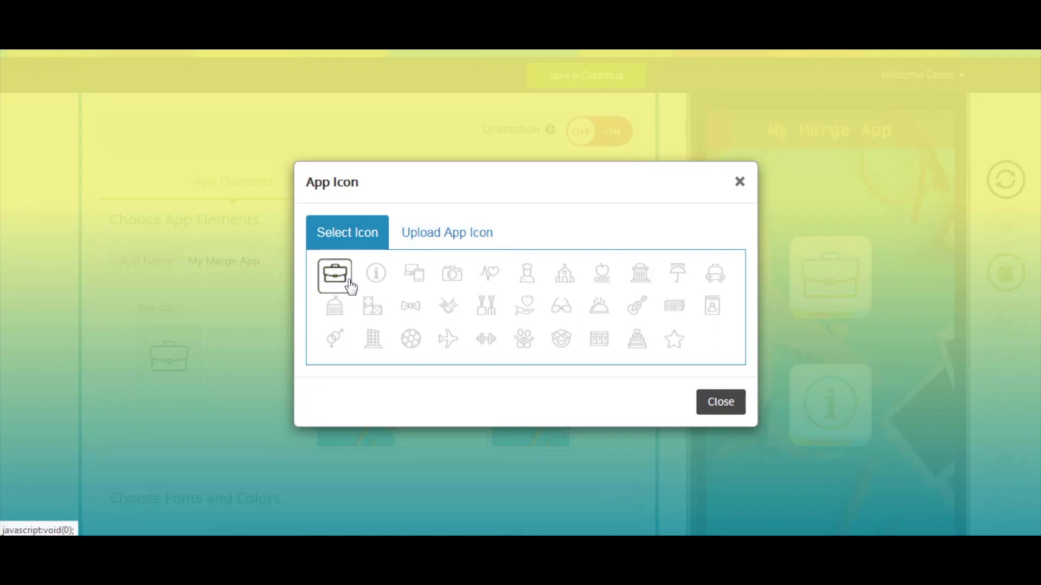
pyautogui.click(713, 410)
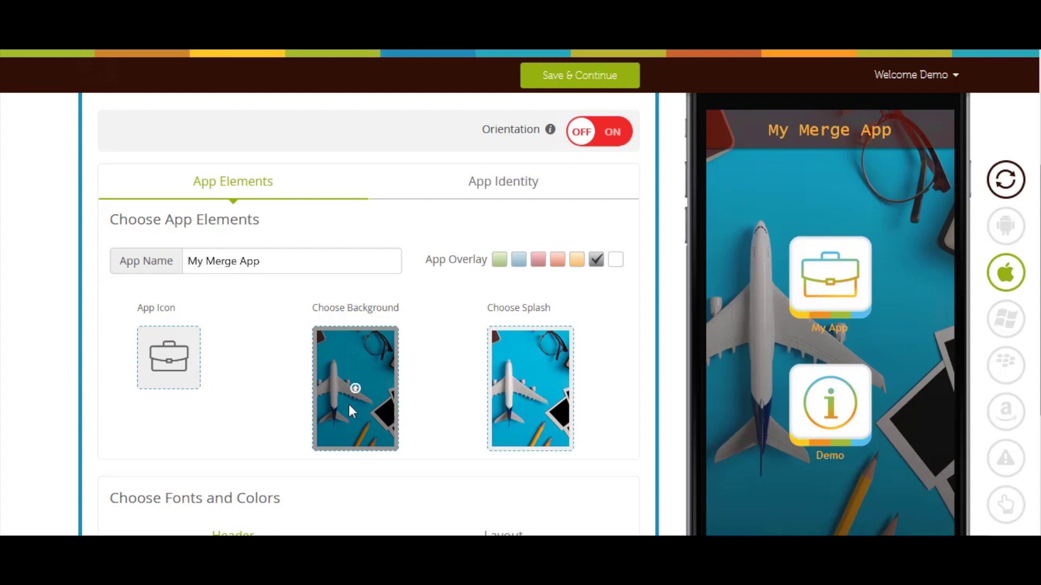
pyautogui.click(349, 405)
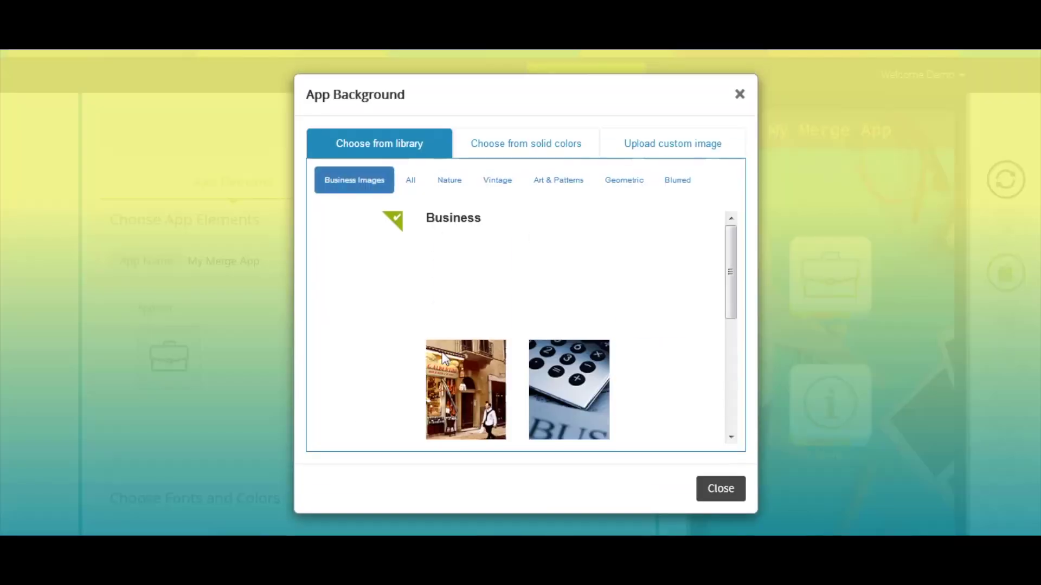
pyautogui.scroll(-5, 470, 325)
pyautogui.scroll(5, 469, 322)
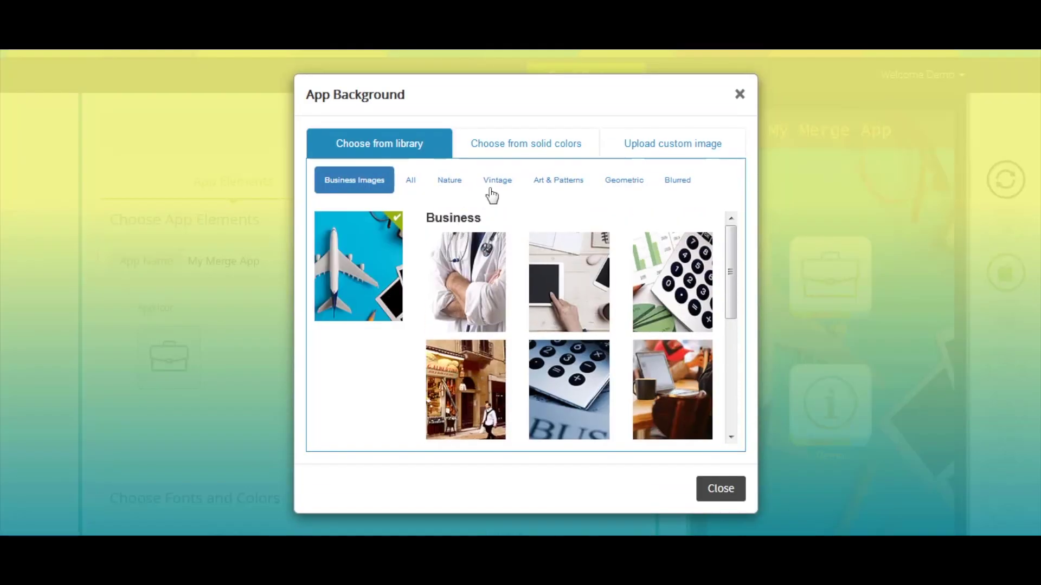
pyautogui.click(519, 143)
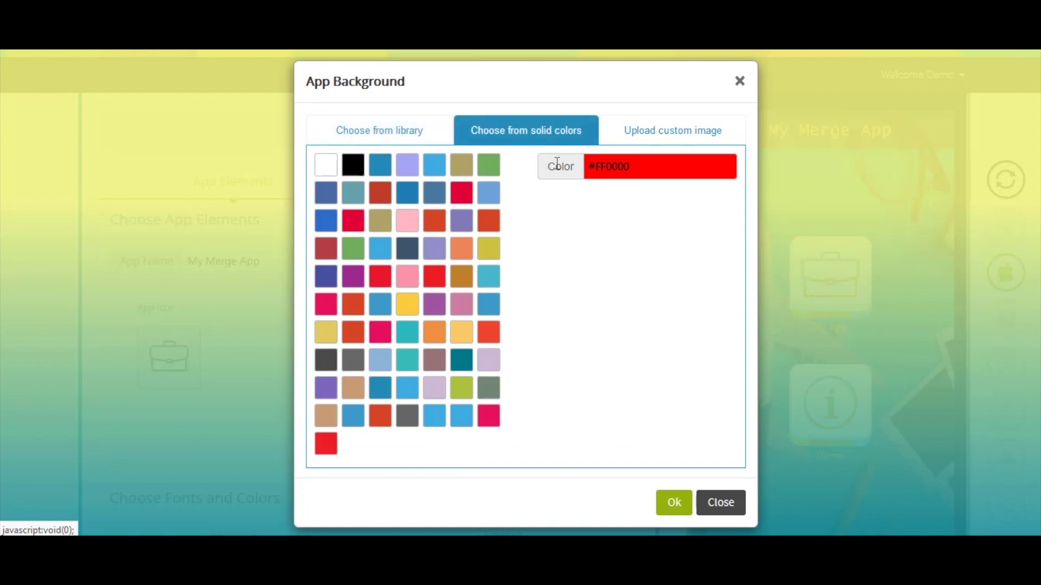
pyautogui.click(670, 139)
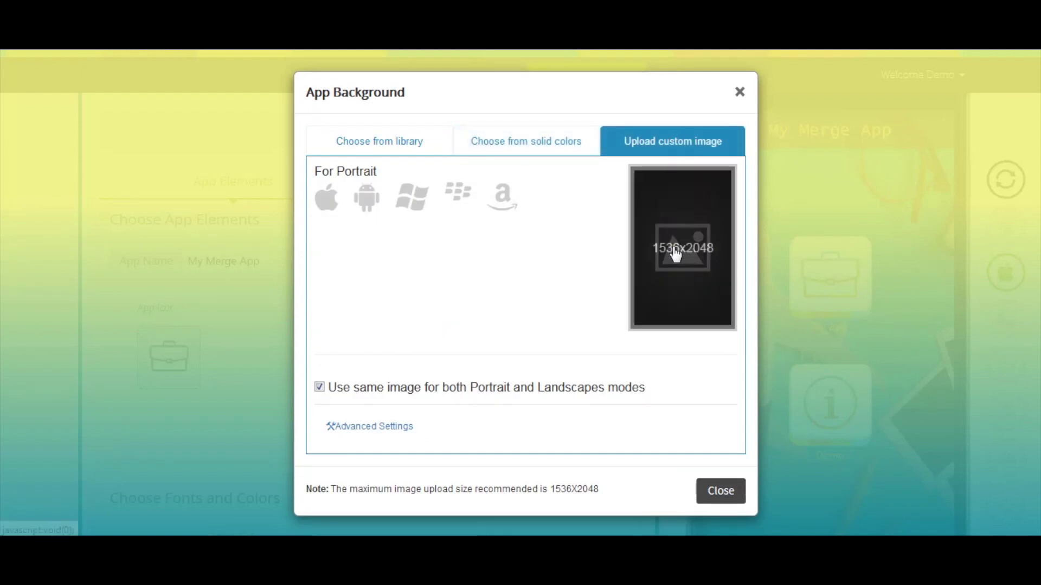
pyautogui.click(720, 493)
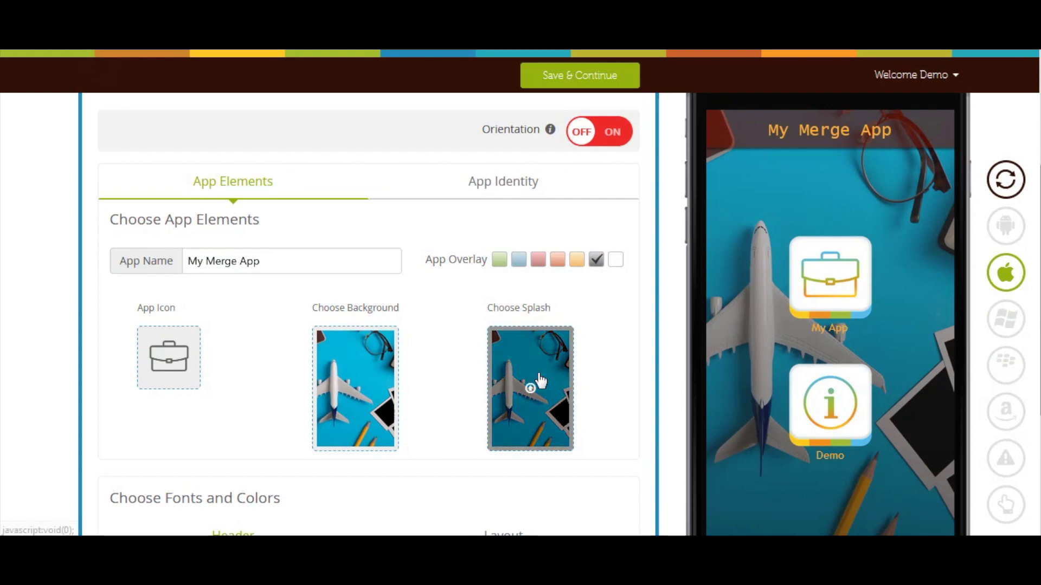
# Choose the calculator photo from the library as the splash image and confirm it.
pyautogui.click(539, 381)
pyautogui.scroll(-5, 493, 274)
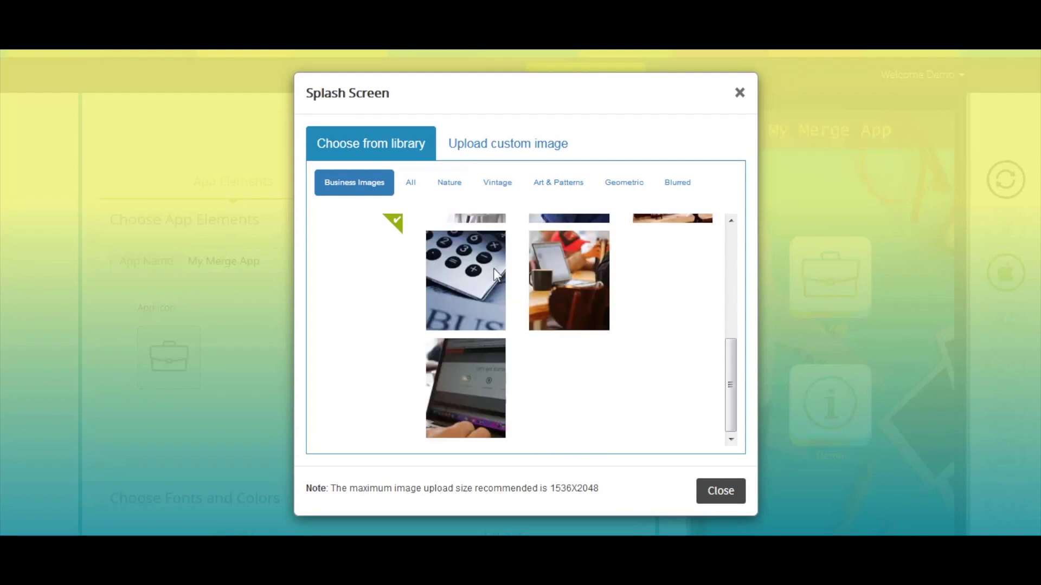
pyautogui.scroll(6, 494, 274)
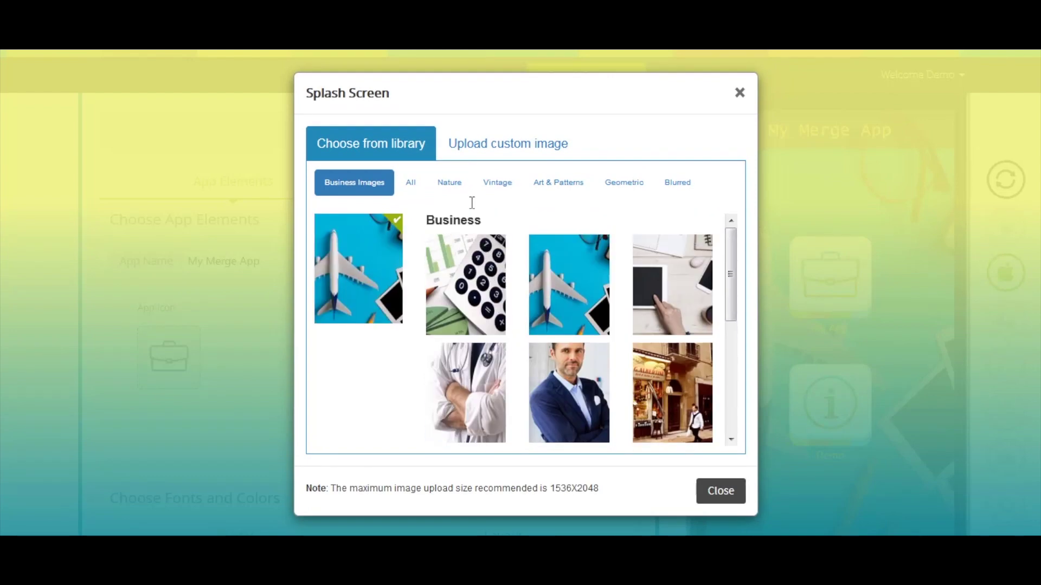
pyautogui.click(490, 142)
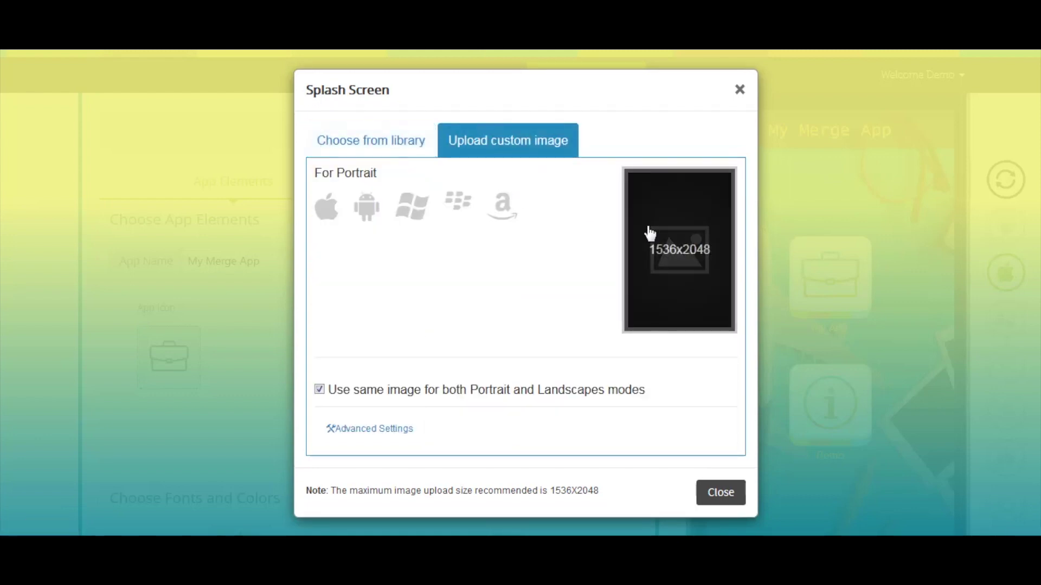
pyautogui.click(408, 143)
pyautogui.click(460, 297)
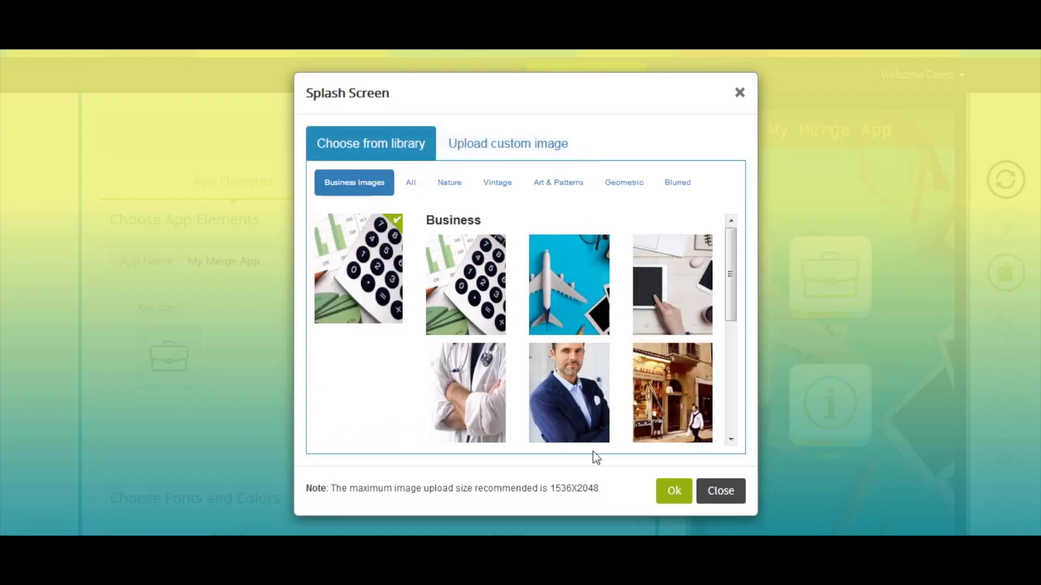
pyautogui.click(673, 491)
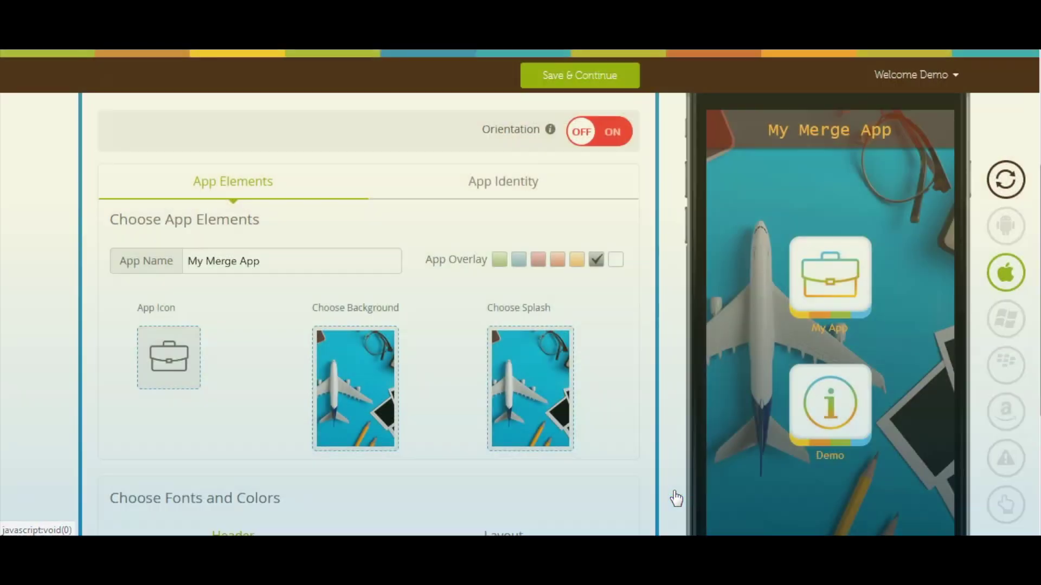
# Set the header title font to Arial at Large size.
pyautogui.scroll(-3, 558, 463)
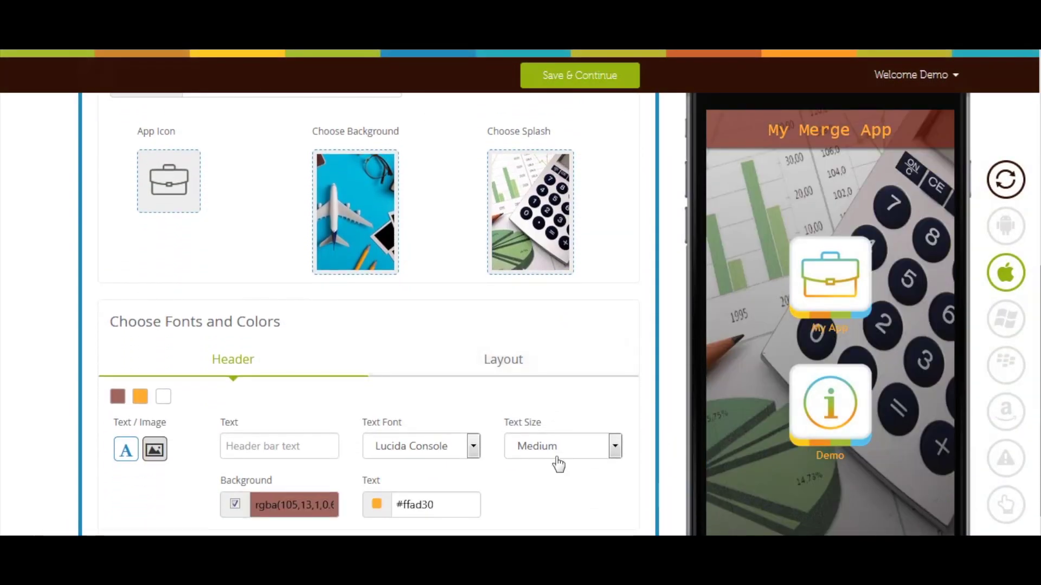
pyautogui.scroll(-1, 556, 458)
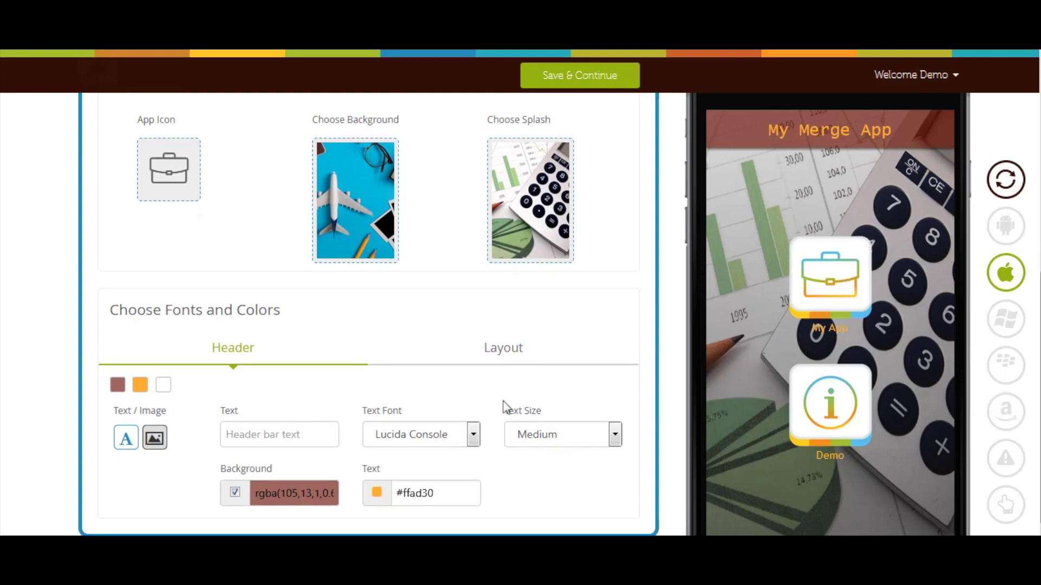
pyautogui.click(294, 432)
pyautogui.click(401, 435)
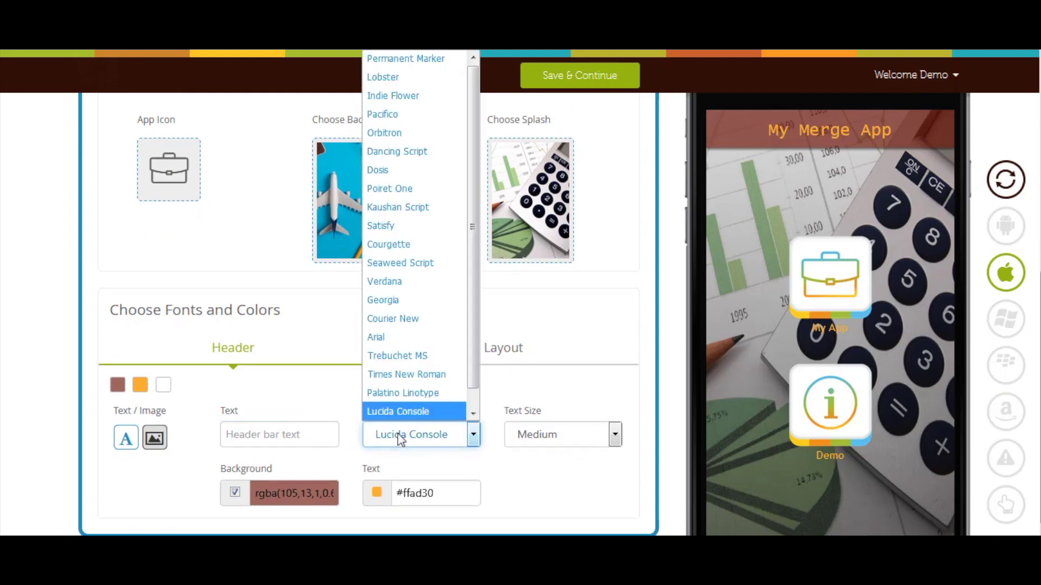
pyautogui.click(410, 412)
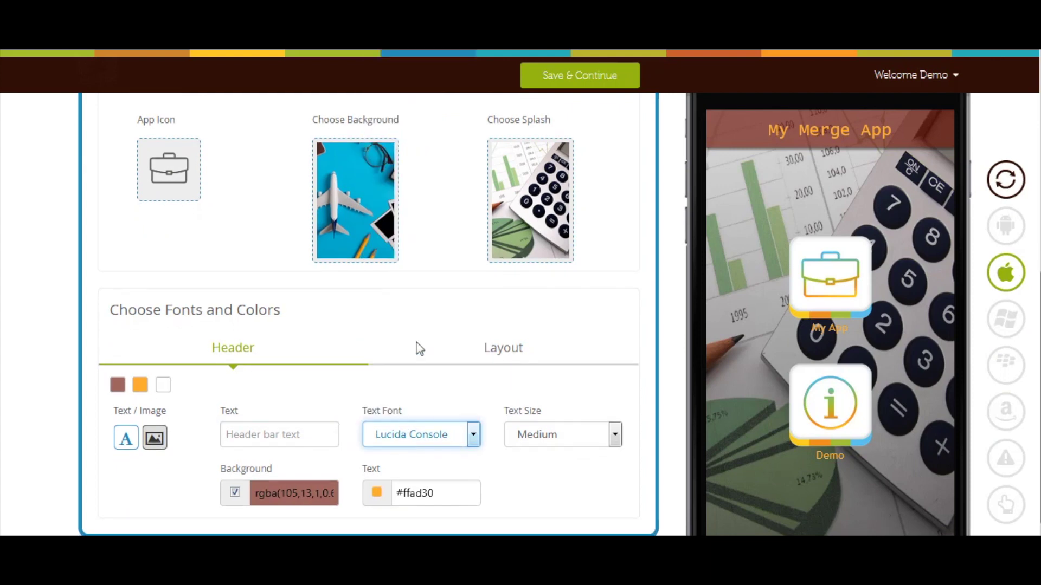
pyautogui.click(536, 434)
# Give the header a lighter background and dark #1f180e text colour.
pyautogui.click(553, 495)
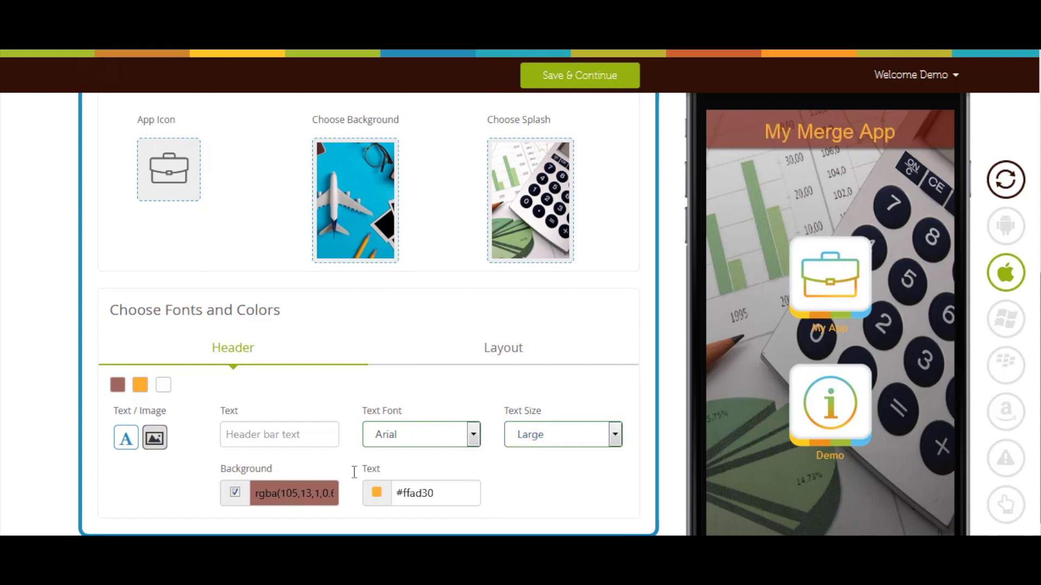
pyautogui.click(303, 487)
pyautogui.scroll(-1, 303, 487)
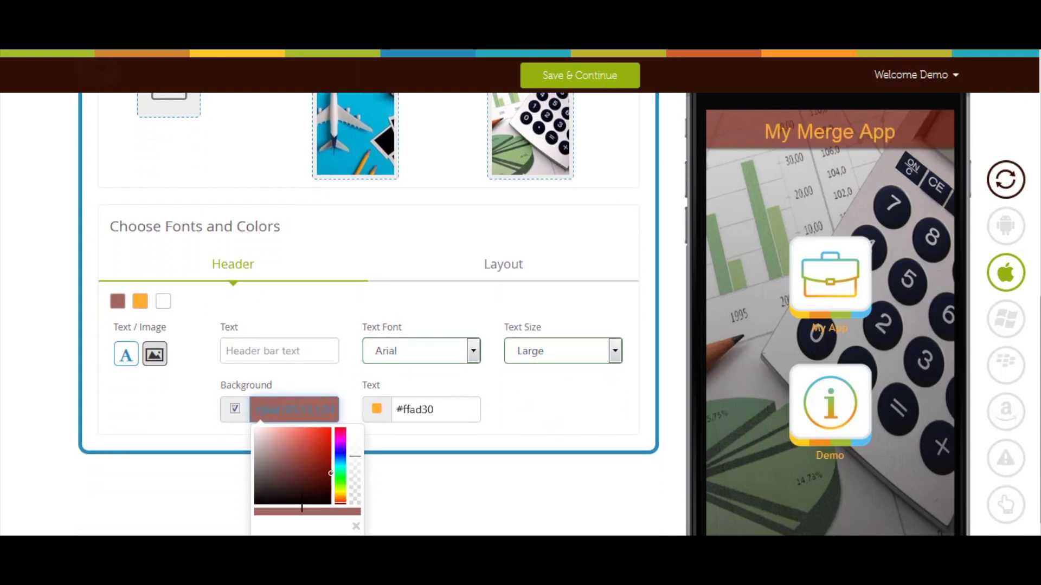
pyautogui.scroll(1, 304, 487)
pyautogui.click(422, 487)
pyautogui.scroll(-1, 422, 484)
pyautogui.click(403, 520)
pyautogui.scroll(1, 508, 394)
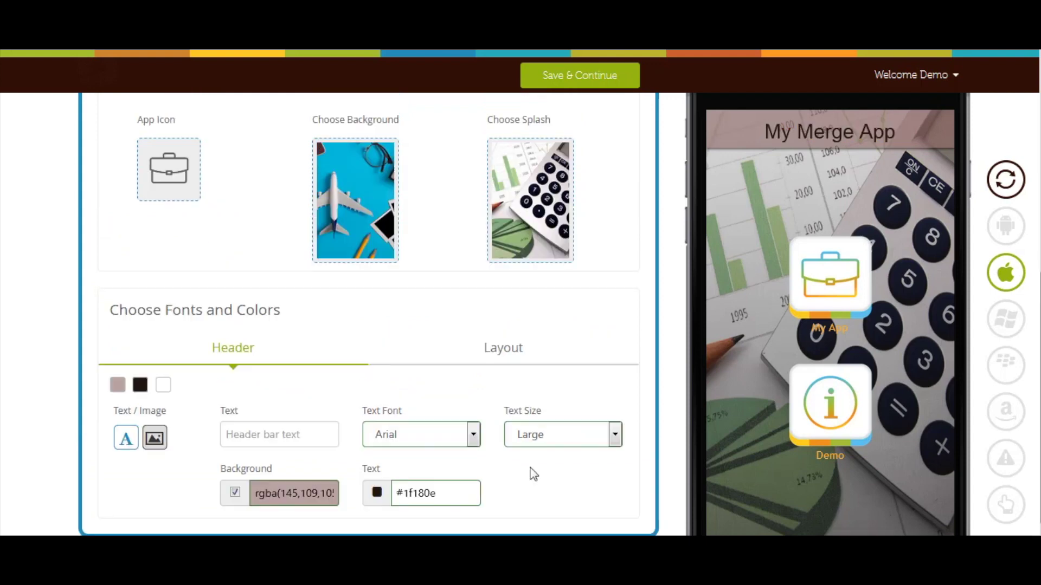
pyautogui.click(502, 365)
pyautogui.scroll(1, 502, 365)
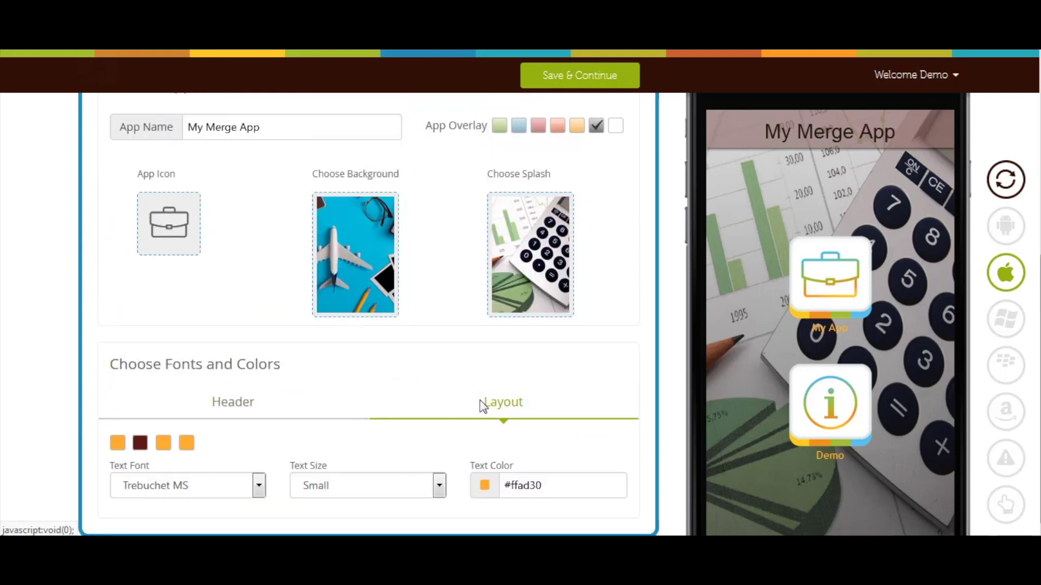
# Style the icon labels in Courier New, Medium size, with pink text colour.
pyautogui.click(258, 486)
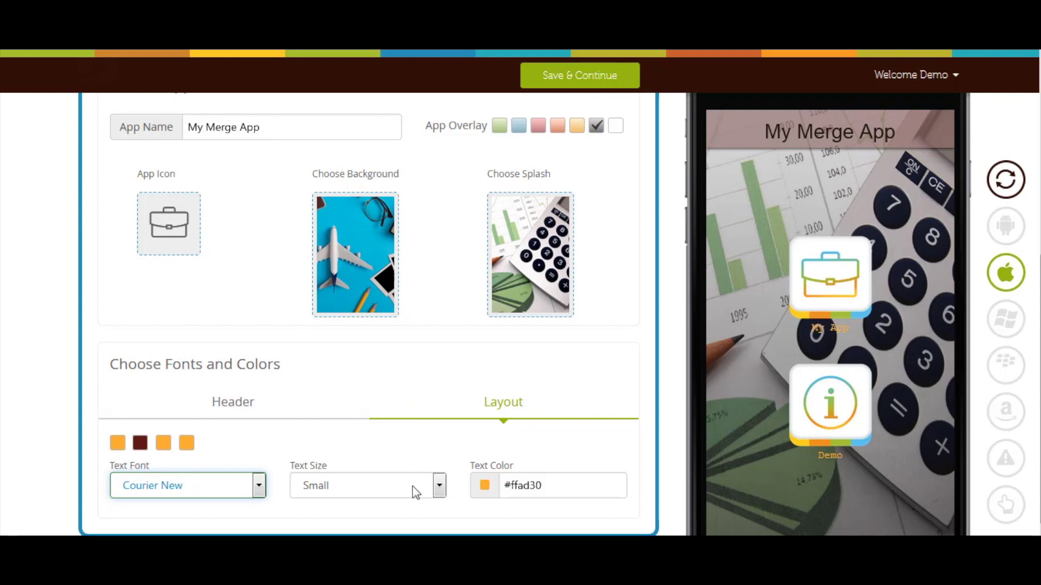
pyautogui.click(435, 486)
pyautogui.click(401, 425)
pyautogui.click(512, 485)
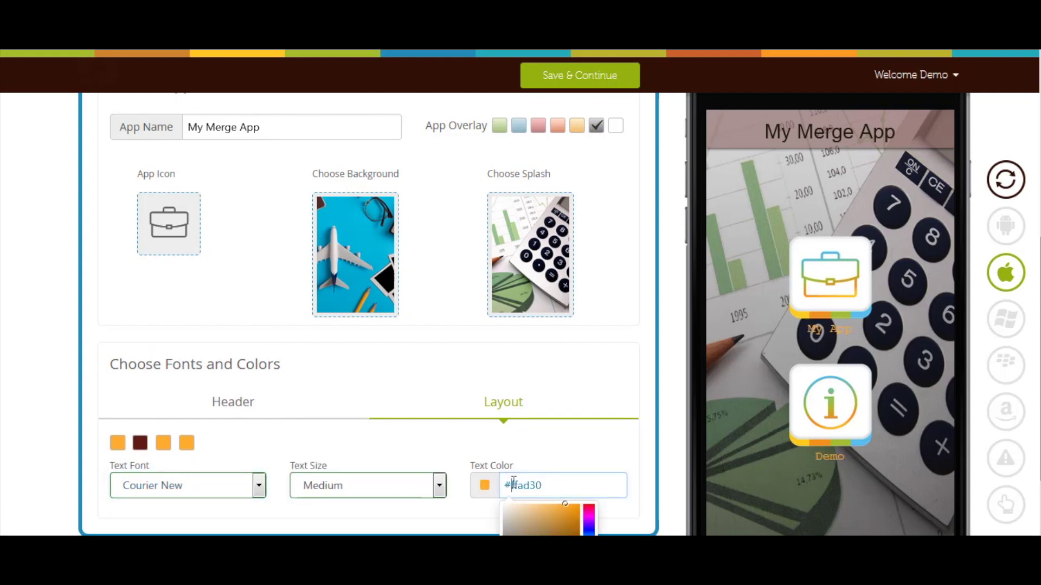
pyautogui.scroll(-2, 521, 490)
pyautogui.scroll(7, 610, 469)
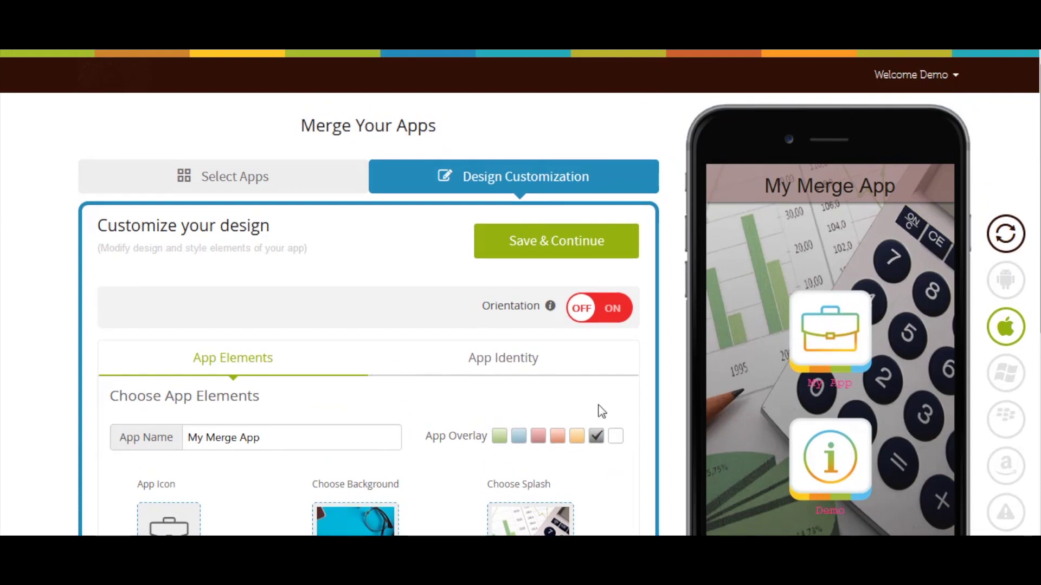
# Save the design, start the native app build, and continue to My Apps.
pyautogui.click(579, 257)
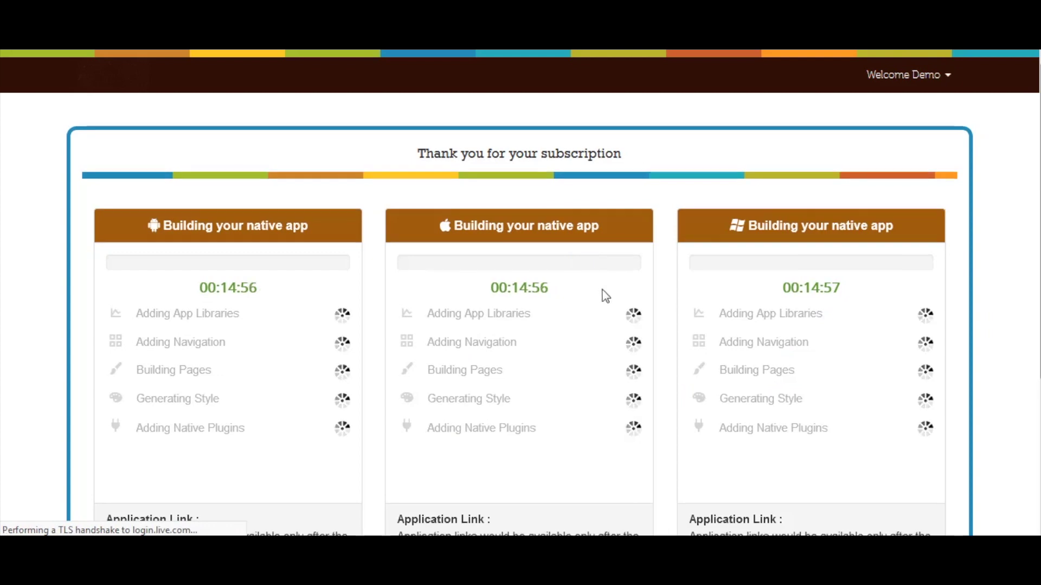
pyautogui.scroll(-3, 604, 294)
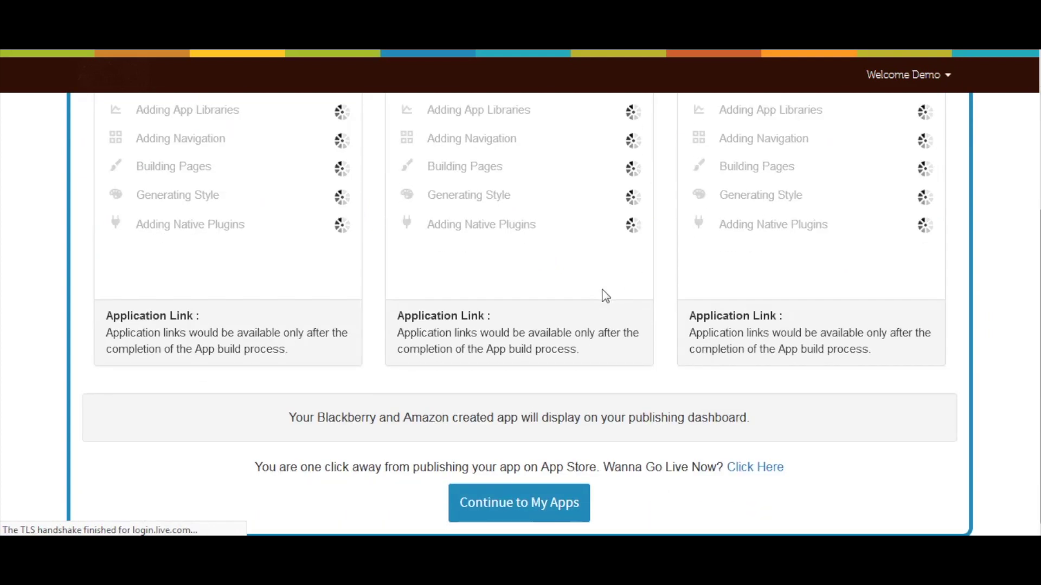
pyautogui.click(537, 504)
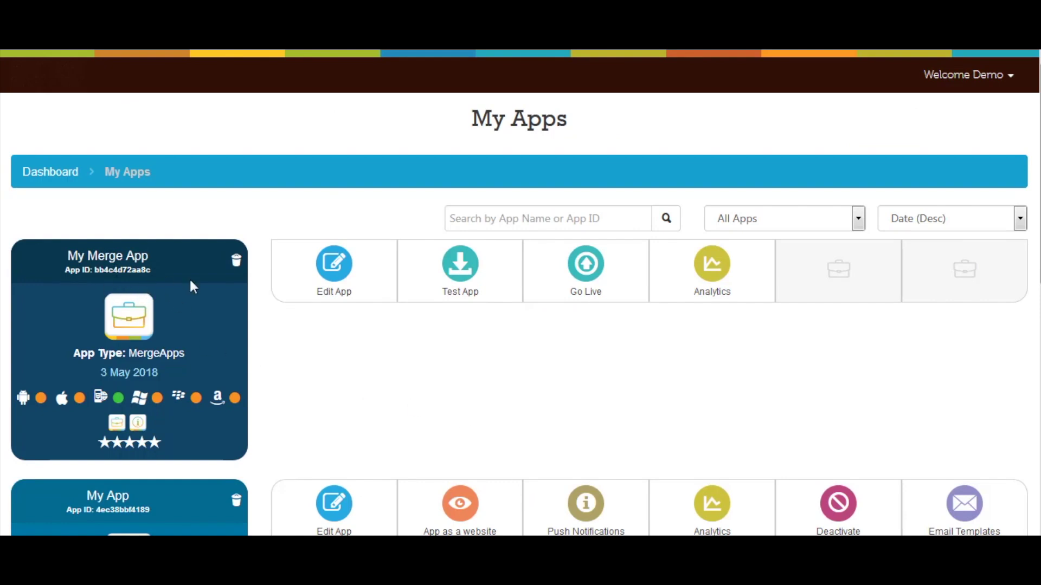
# Look over the My Apps cards and open the Test App page for My Merge App.
pyautogui.scroll(-9, 254, 382)
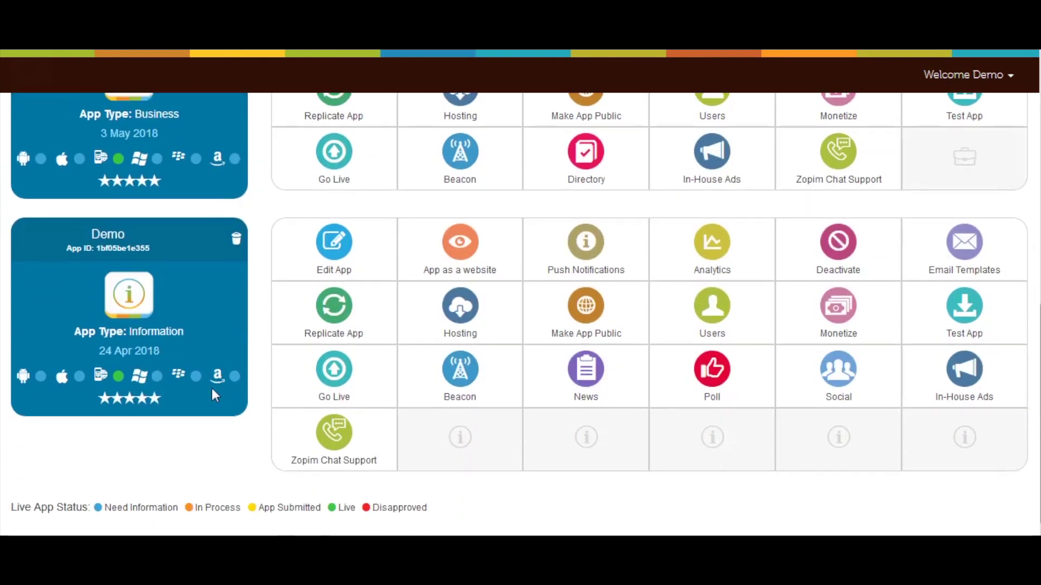
pyautogui.scroll(5, 155, 336)
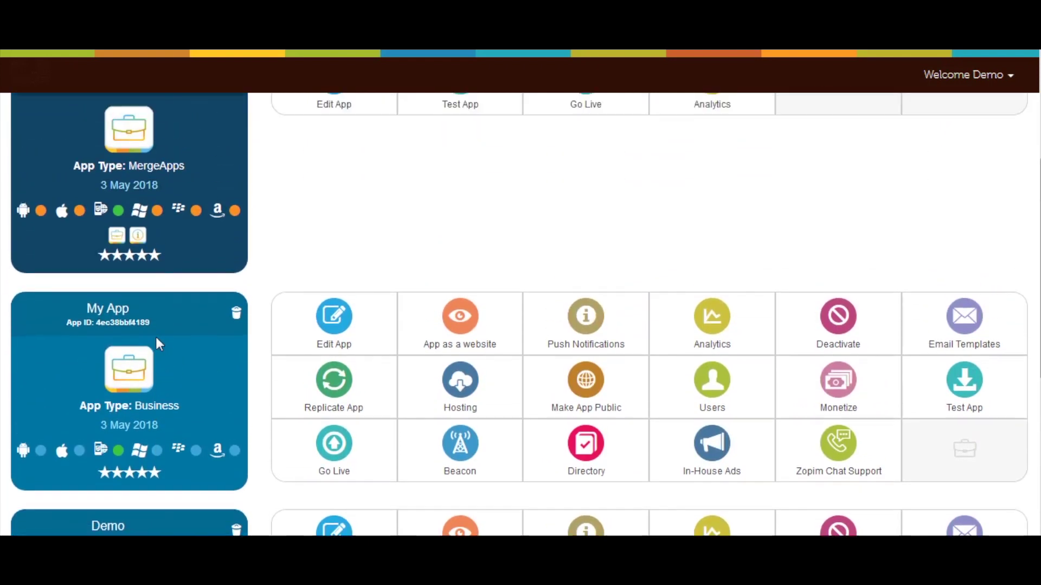
pyautogui.scroll(3, 157, 343)
pyautogui.scroll(1, 293, 358)
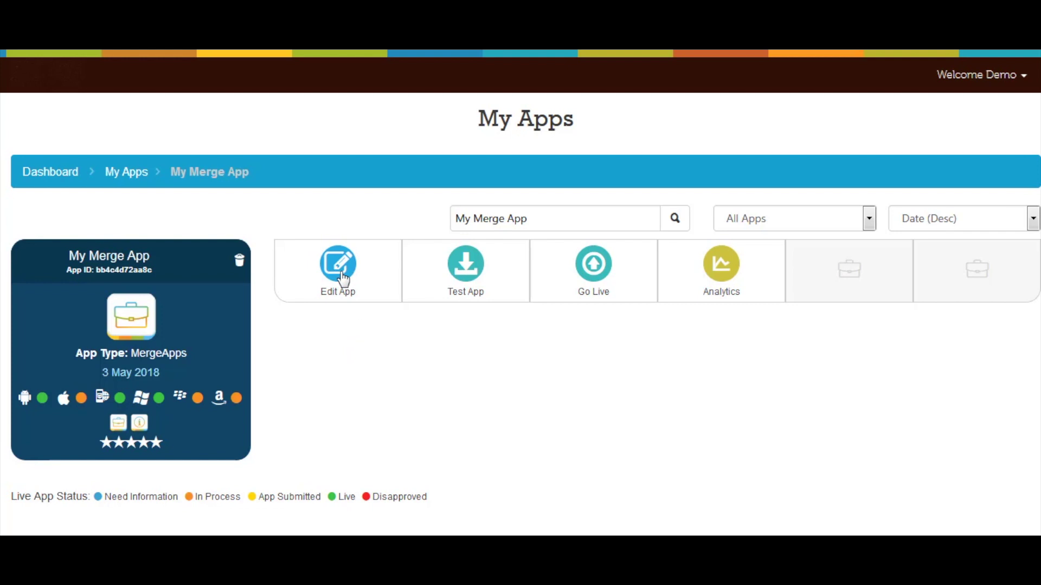
pyautogui.click(476, 297)
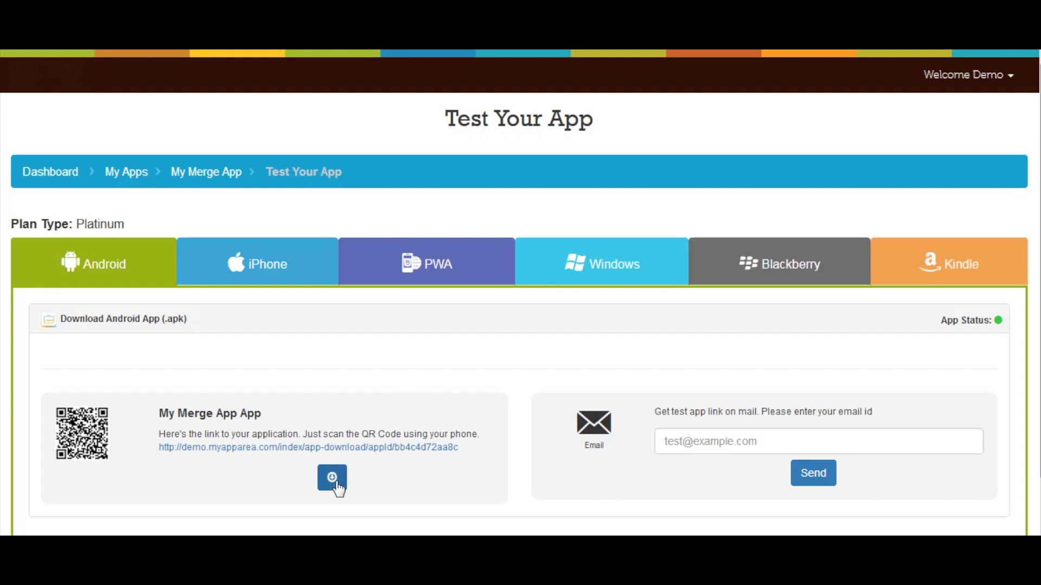
# Focus the test-link e-mail field and view the iPhone and PWA test options.
pyautogui.click(681, 441)
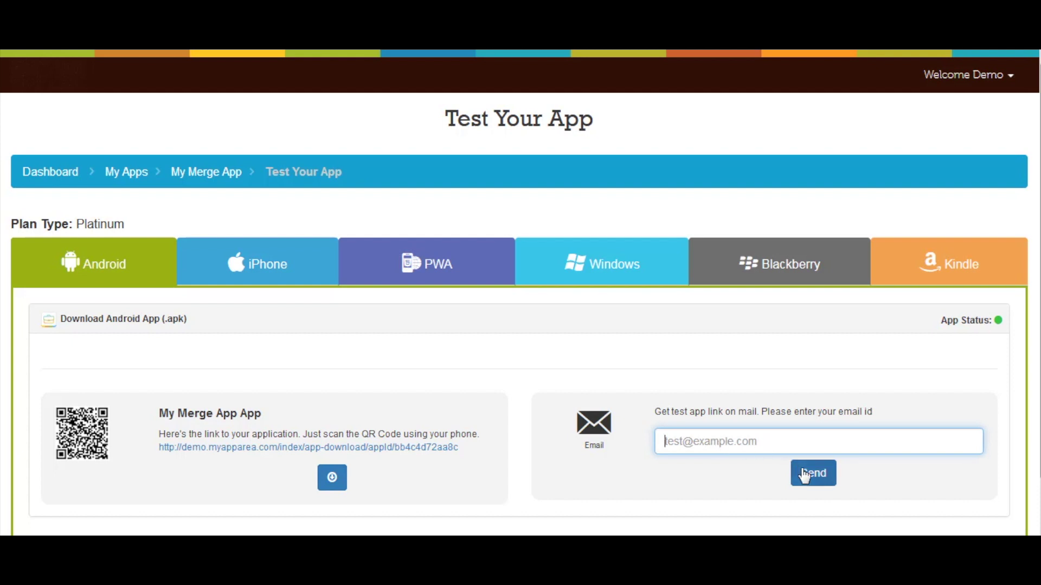
pyautogui.click(297, 284)
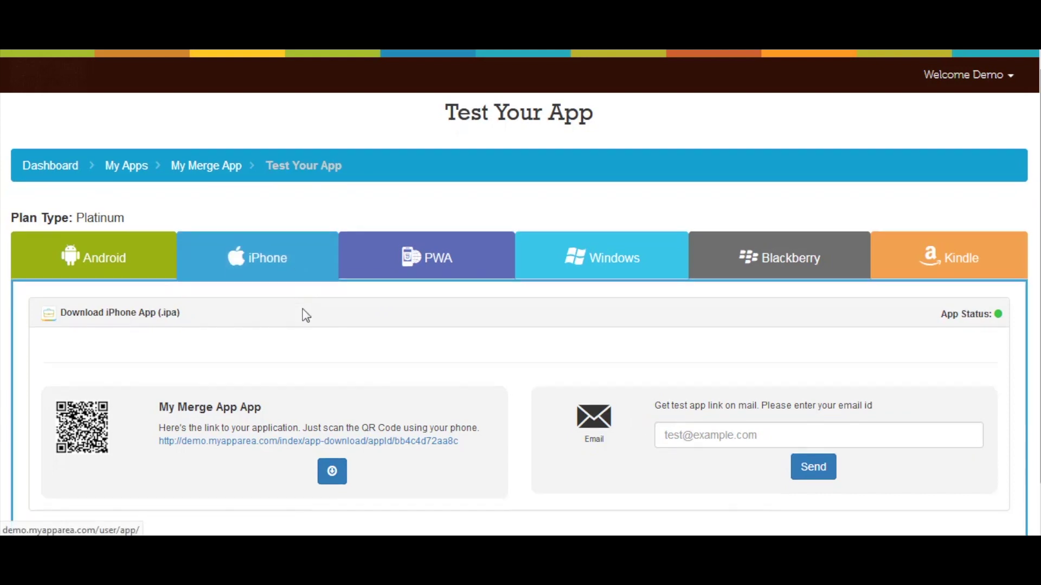
pyautogui.scroll(-1, 307, 316)
pyautogui.click(434, 230)
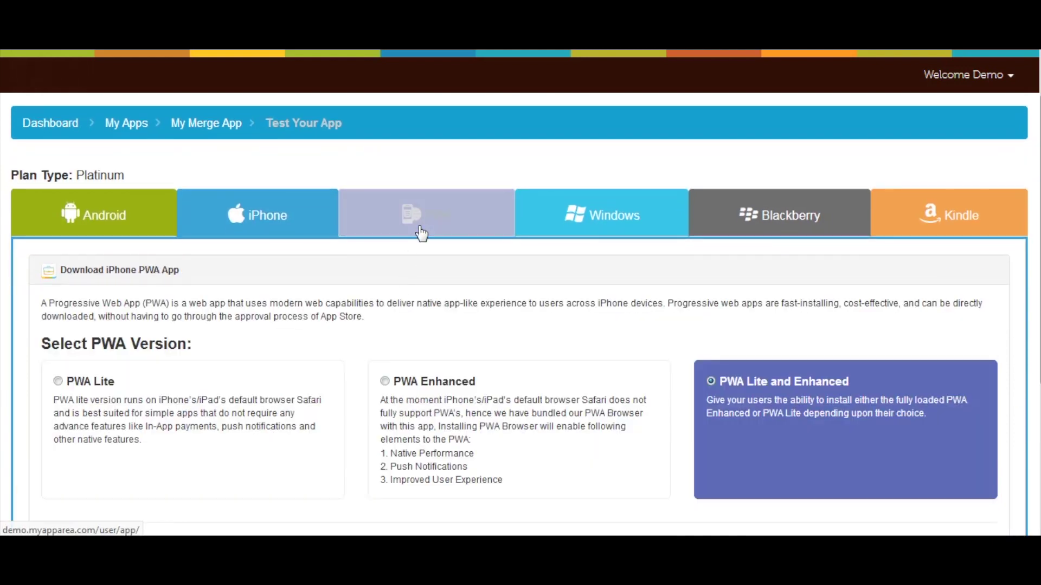
pyautogui.scroll(-4, 515, 306)
pyautogui.scroll(6, 516, 305)
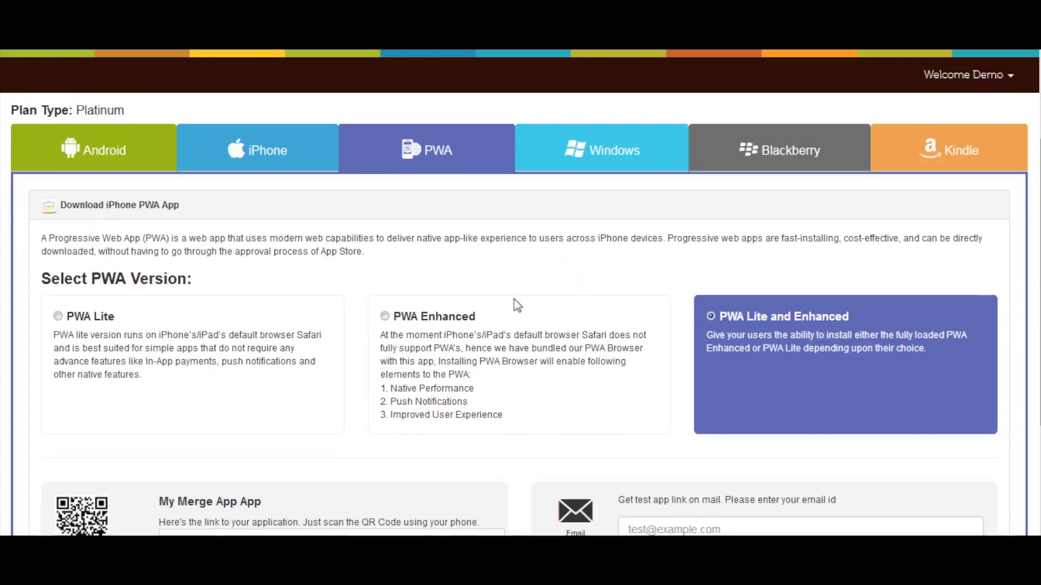
pyautogui.scroll(-7, 537, 303)
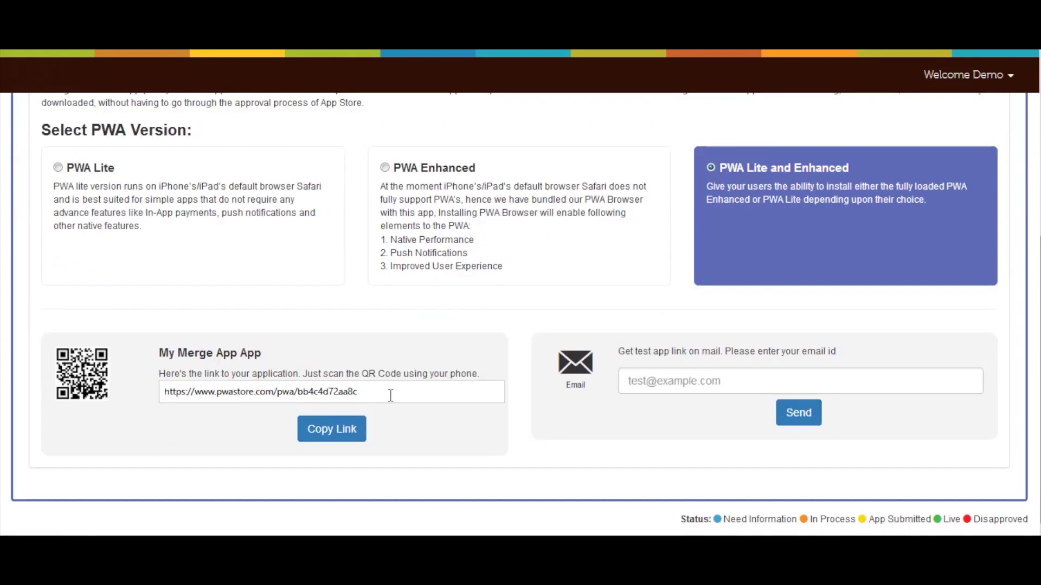
pyautogui.scroll(6, 427, 400)
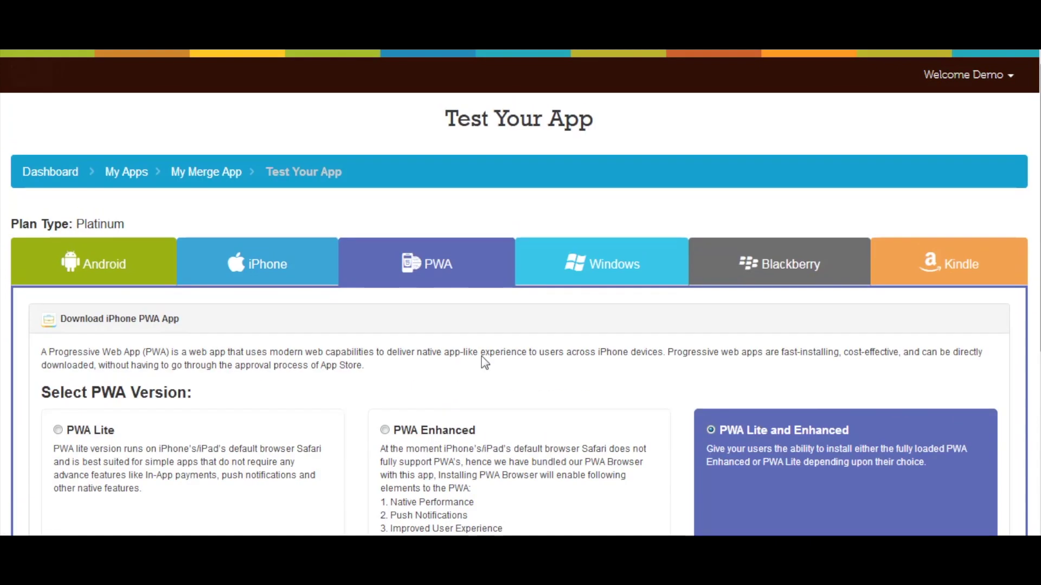
# Check the Windows, Blackberry and Kindle test downloads, ending on Kindle.
pyautogui.click(588, 271)
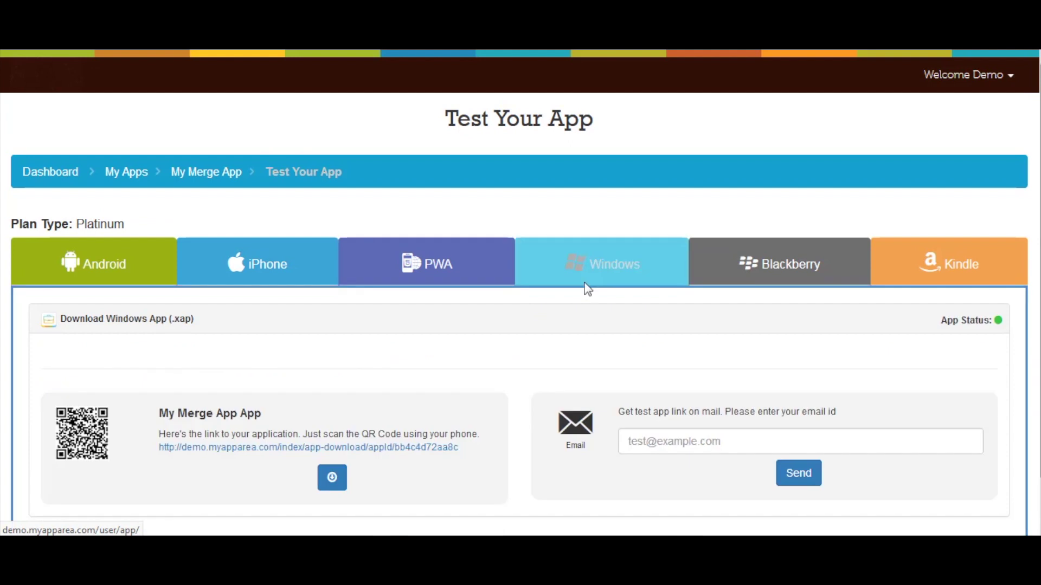
pyautogui.click(724, 283)
pyautogui.click(930, 259)
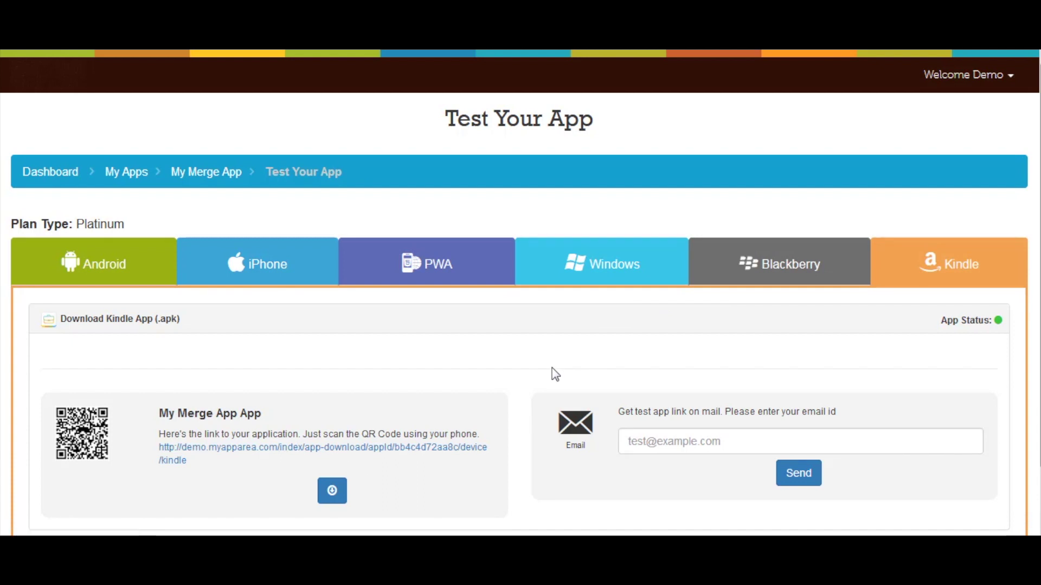
pyautogui.scroll(-2, 551, 373)
pyautogui.scroll(2, 553, 391)
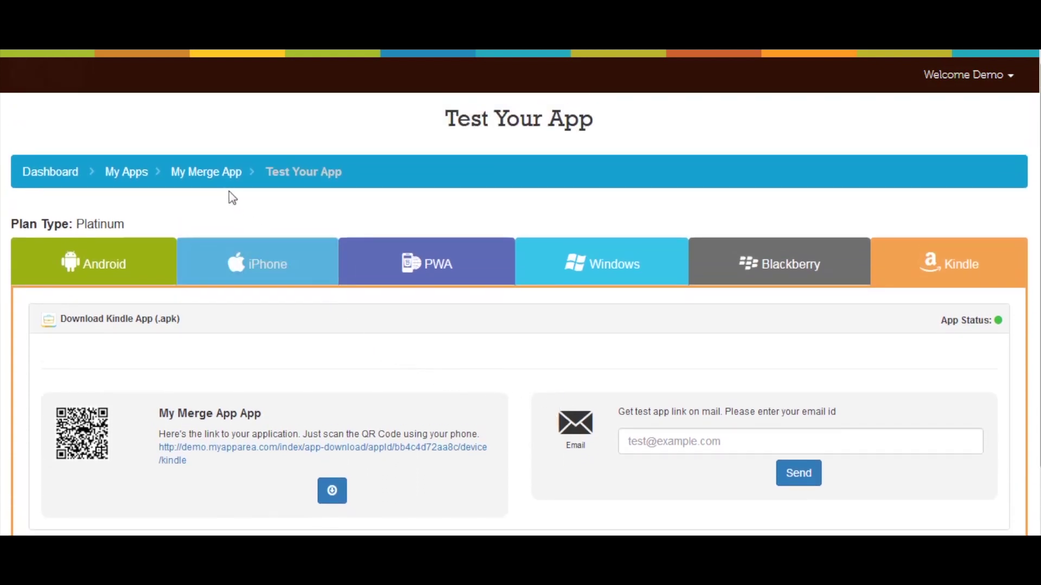
# From the My Merge App overview, go to Go Live and review the live-link and Publish App options.
pyautogui.click(220, 173)
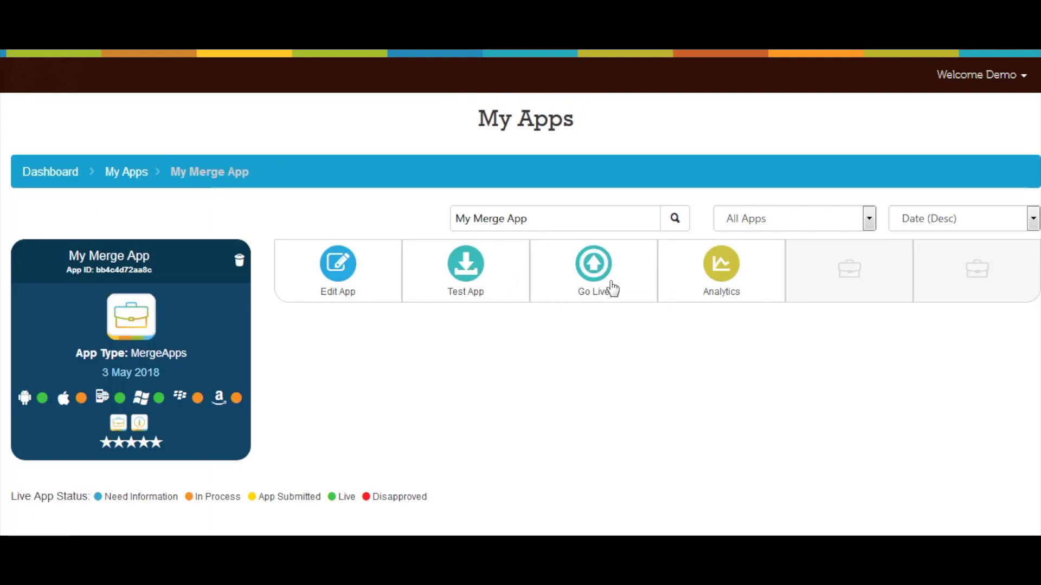
pyautogui.click(613, 289)
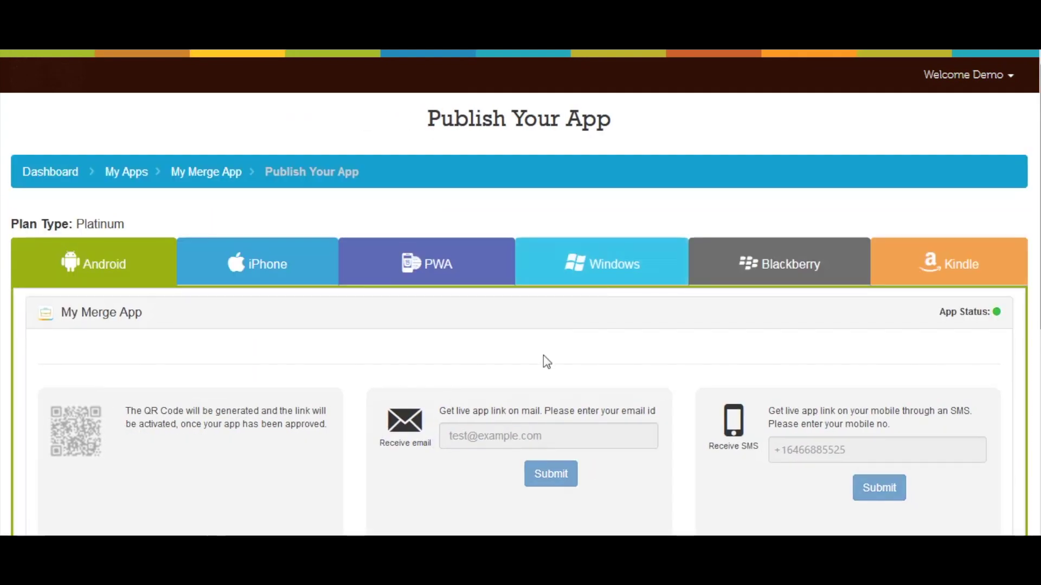
pyautogui.scroll(-3, 544, 356)
pyautogui.scroll(-2, 545, 356)
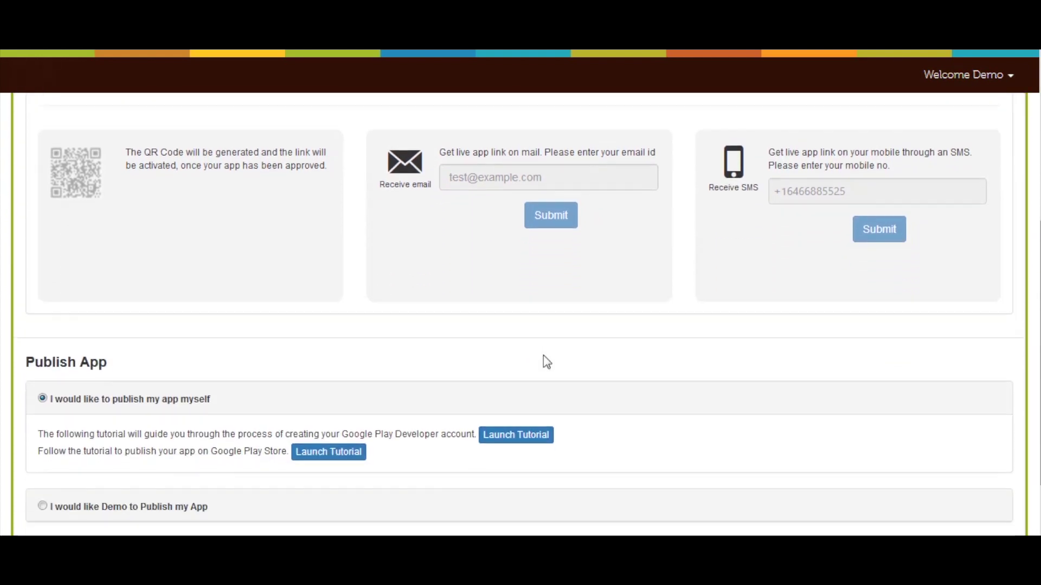
pyautogui.scroll(-1, 545, 356)
pyautogui.scroll(6, 544, 356)
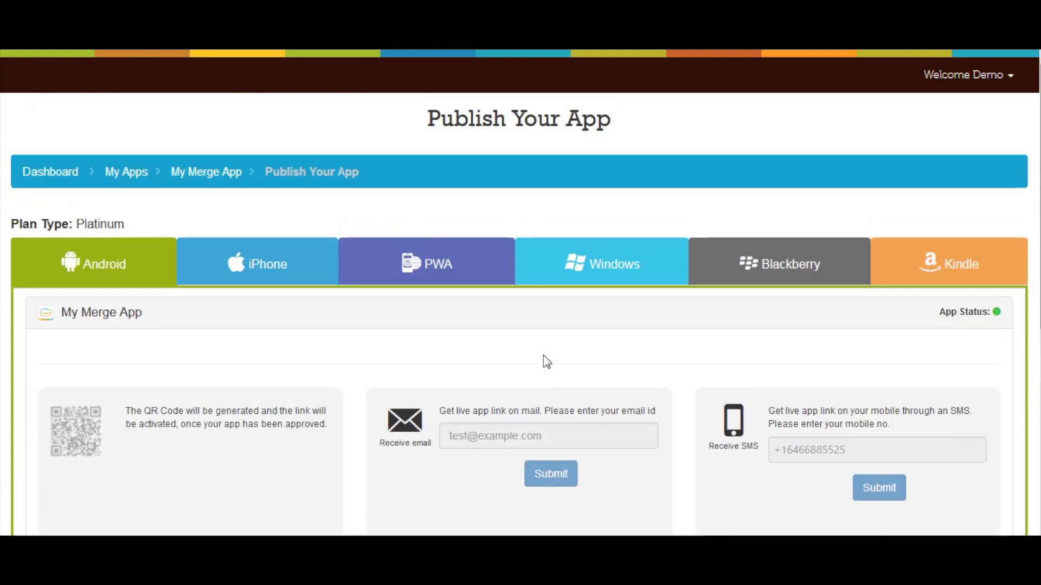